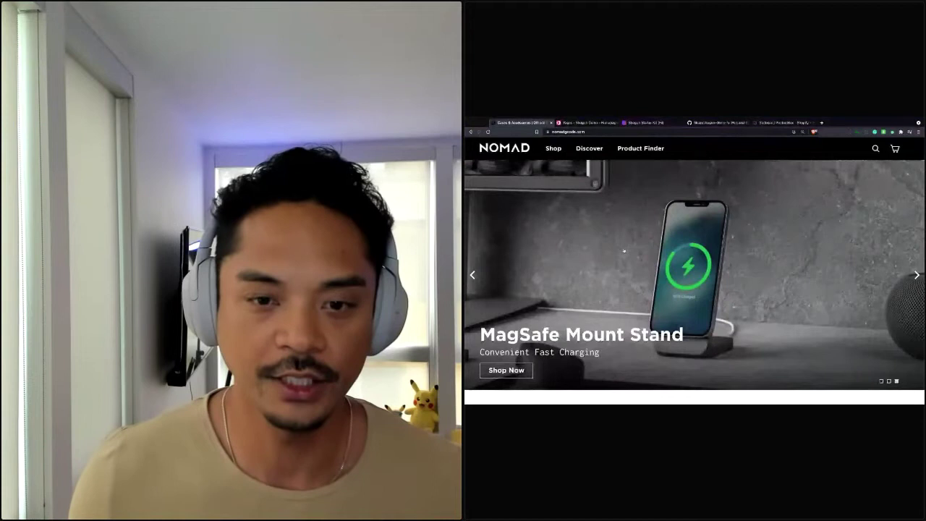
# Step: Scroll up and down through the Nomad Goods homepage to browse its sections
pyautogui.scroll(-1, 623, 251)
pyautogui.scroll(-1, 624, 251)
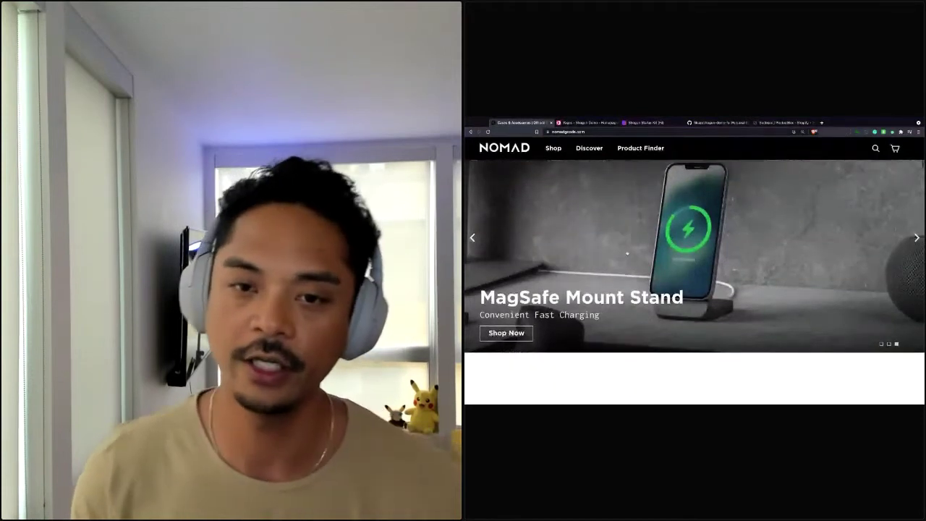
pyautogui.scroll(2, 651, 275)
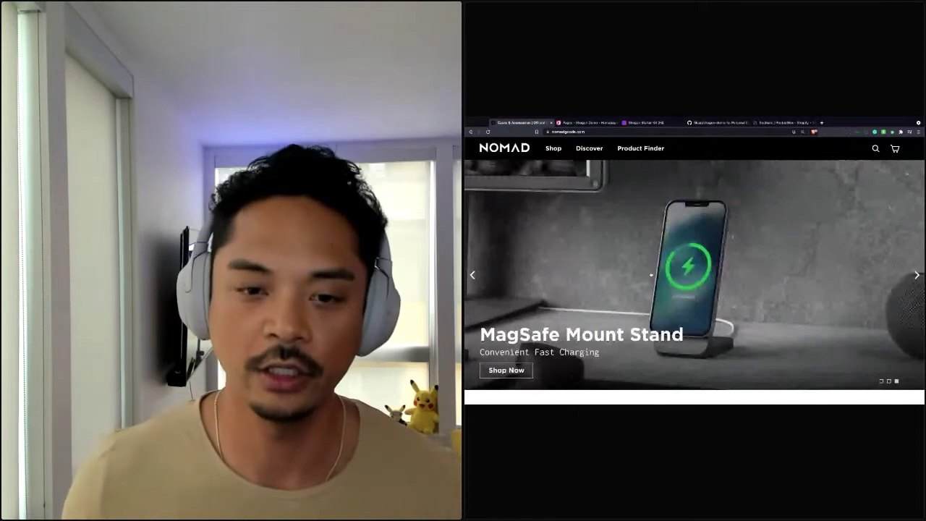
pyautogui.scroll(-1, 651, 274)
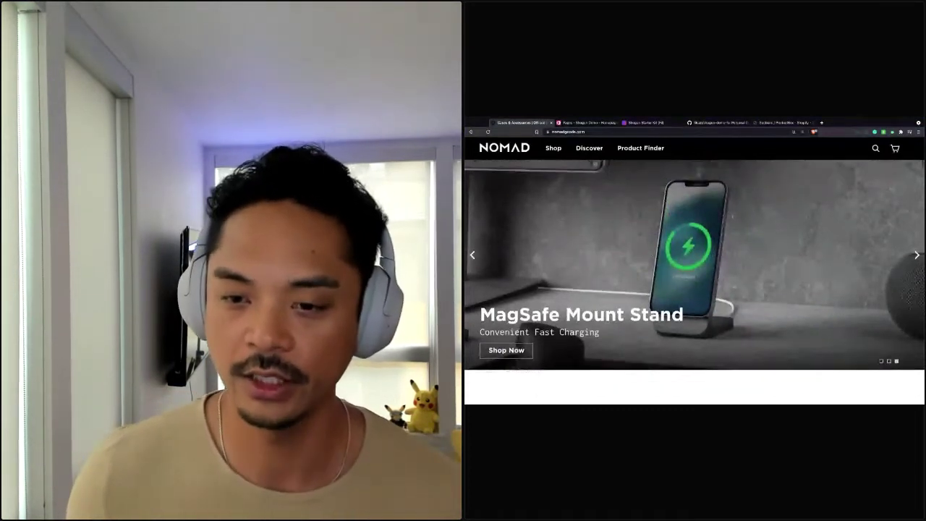
pyautogui.scroll(-2, 695, 282)
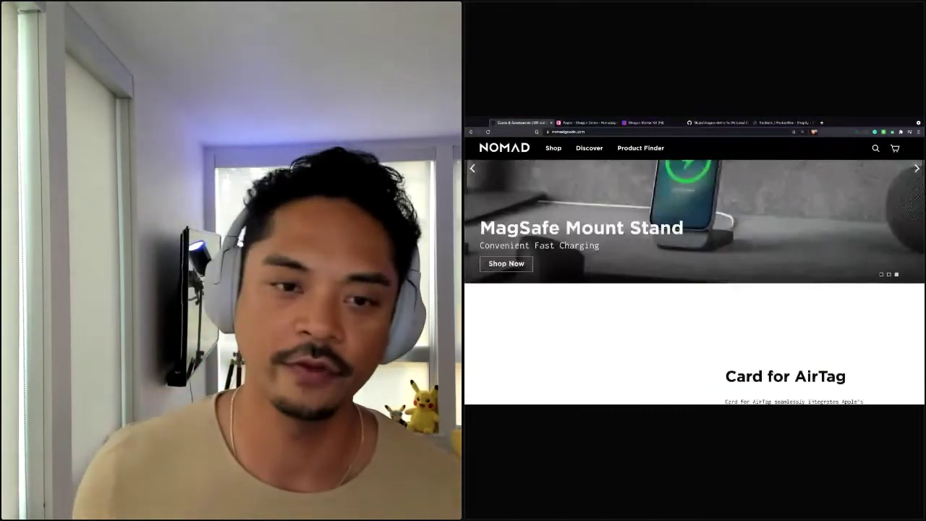
pyautogui.scroll(-5, 695, 282)
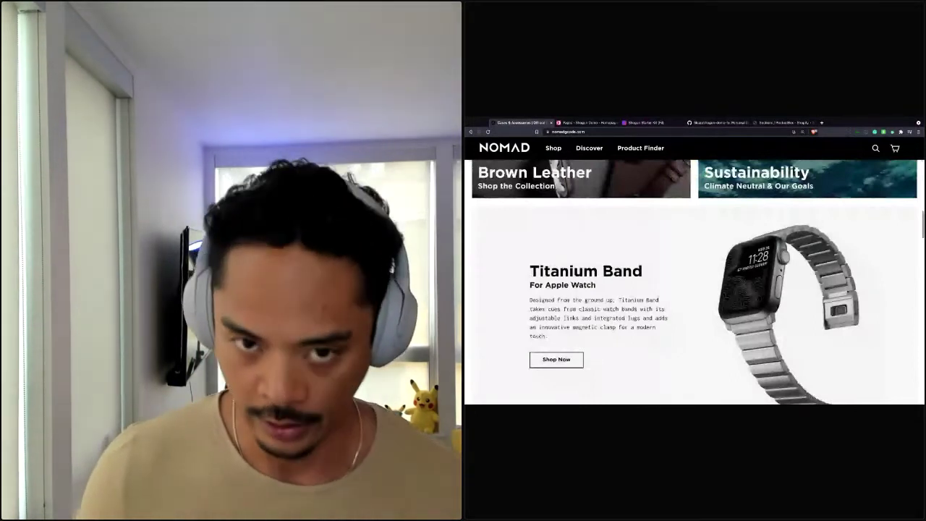
pyautogui.scroll(-5, 695, 282)
pyautogui.scroll(4, 694, 282)
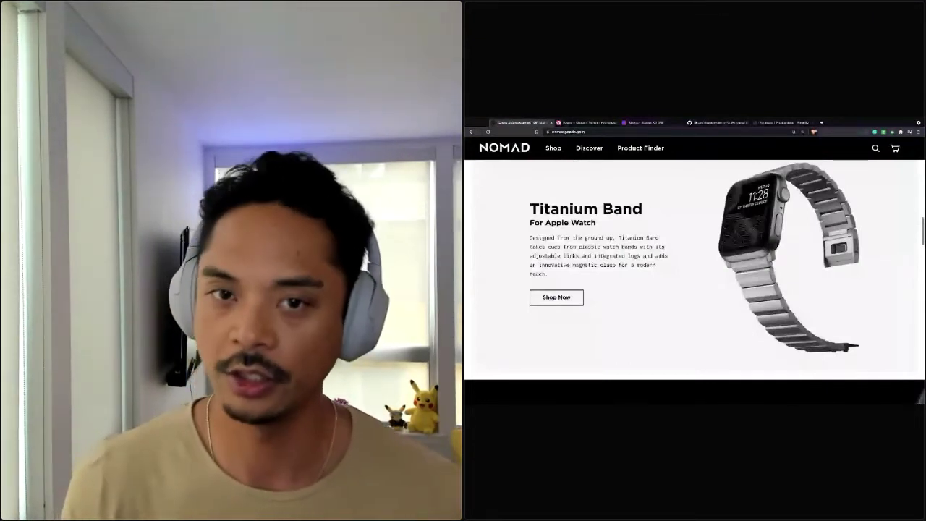
pyautogui.scroll(4, 694, 275)
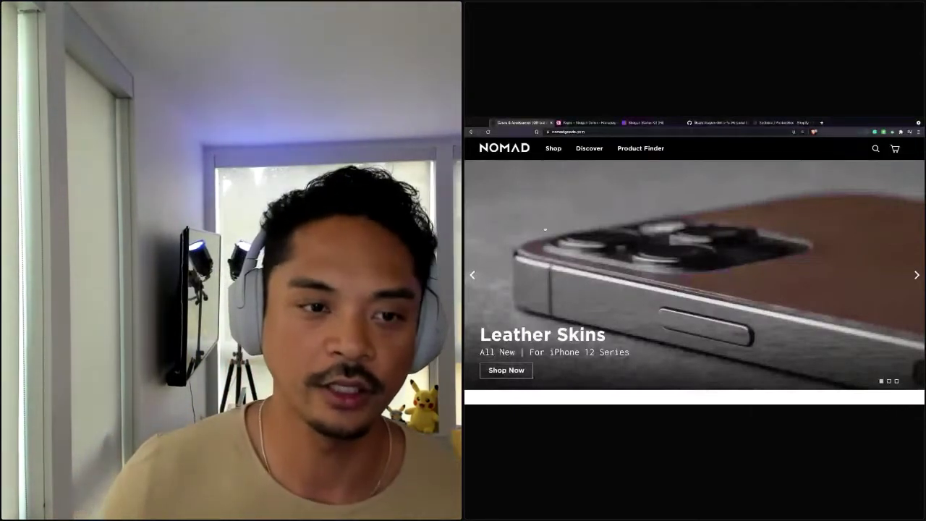
# Step: Open the iPhone 12 Cases collection, then the Rugged Case | MagSafe product page at $59.95
pyautogui.moveTo(552, 149)
pyautogui.click(537, 217)
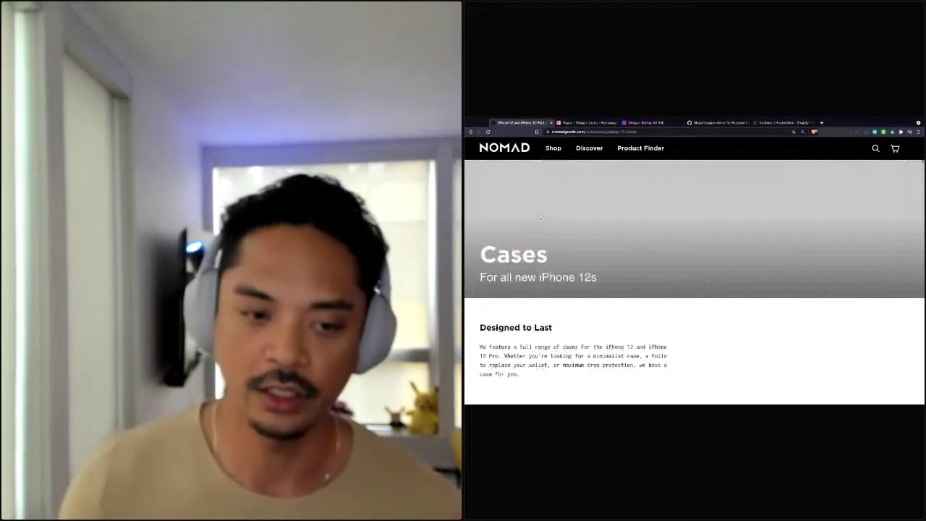
pyautogui.scroll(-3, 567, 285)
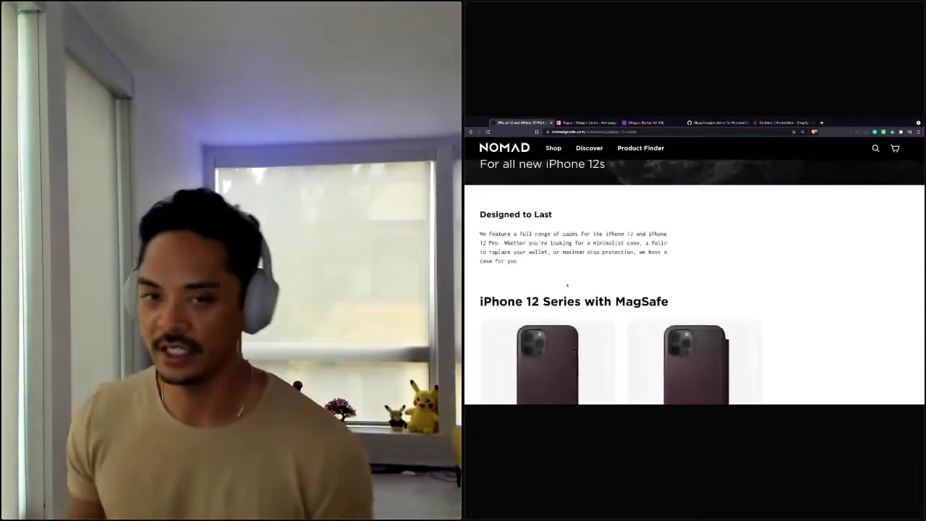
pyautogui.click(556, 331)
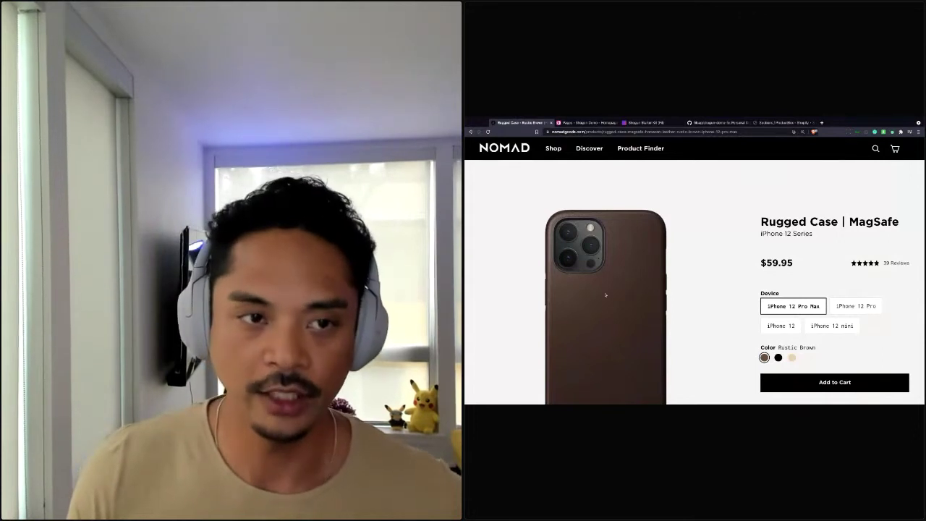
pyautogui.scroll(-2, 606, 294)
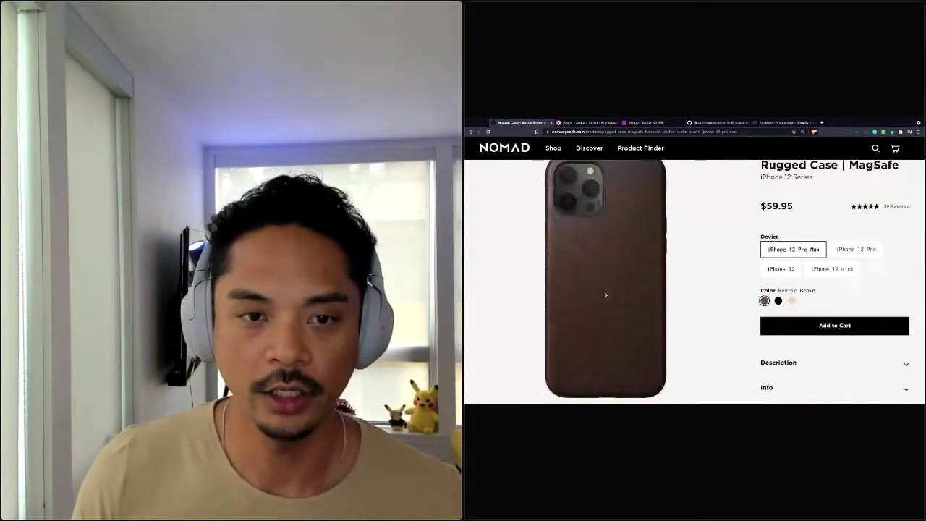
pyautogui.scroll(-3, 606, 294)
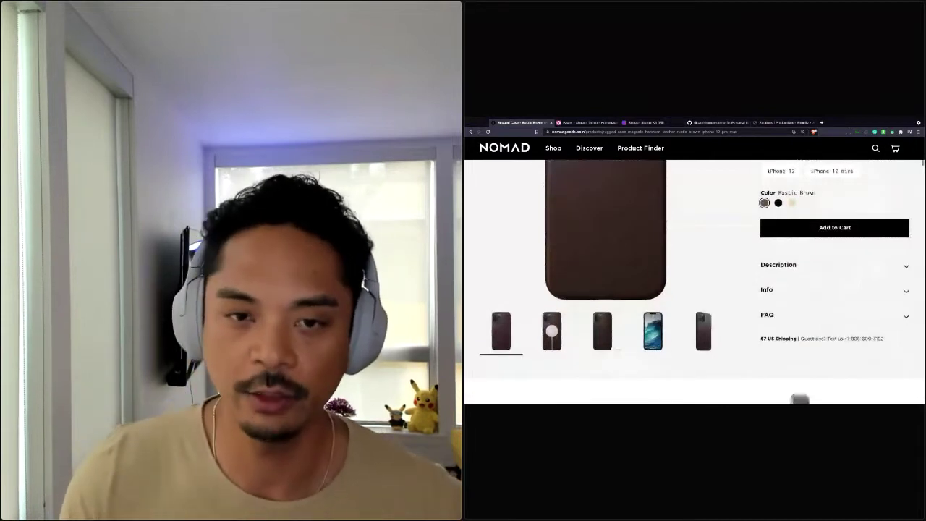
pyautogui.scroll(5, 625, 295)
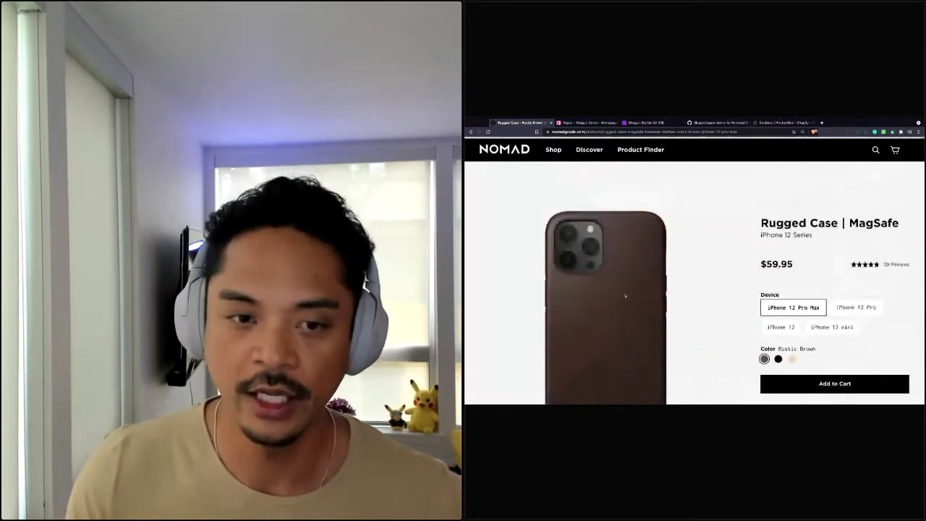
pyautogui.scroll(-3, 625, 295)
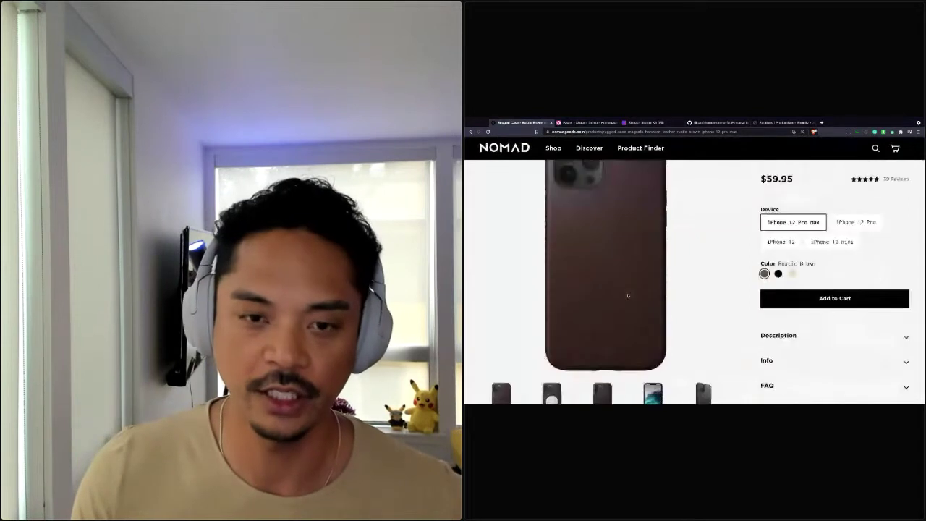
pyautogui.scroll(-10, 628, 295)
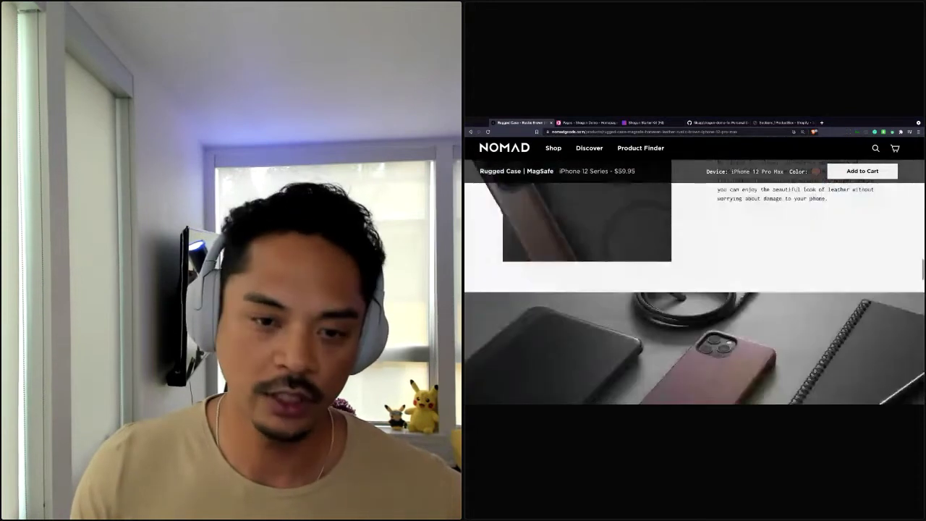
pyautogui.scroll(-5, 694, 293)
pyautogui.scroll(-3, 695, 293)
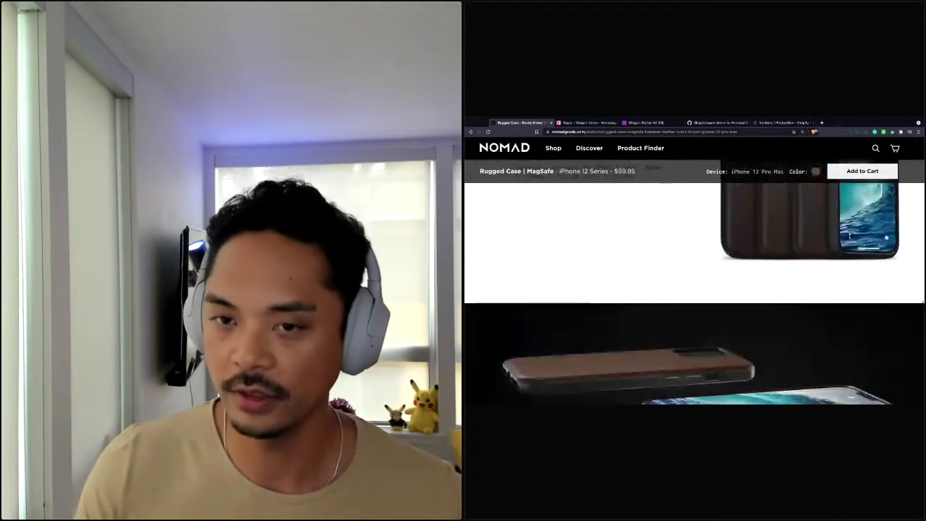
pyautogui.scroll(10, 695, 293)
pyautogui.scroll(-5, 695, 293)
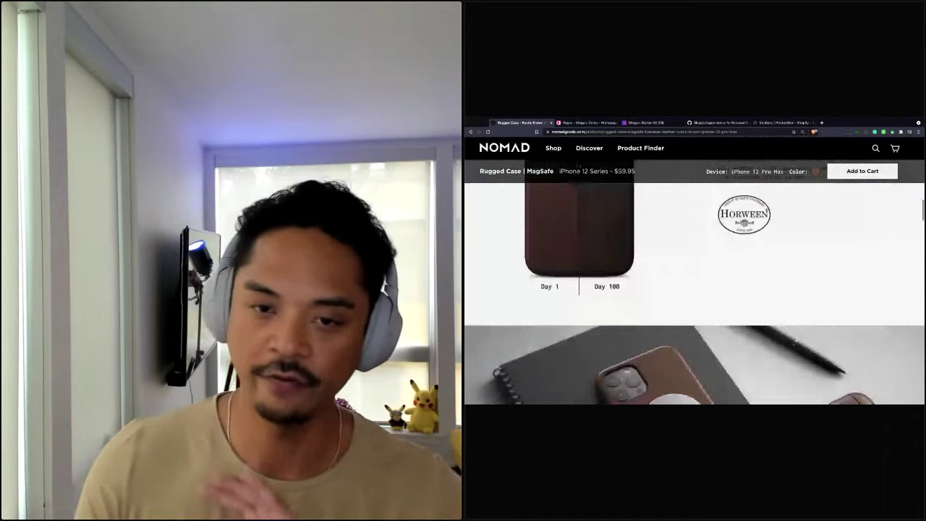
pyautogui.scroll(1, 695, 293)
pyautogui.scroll(4, 694, 293)
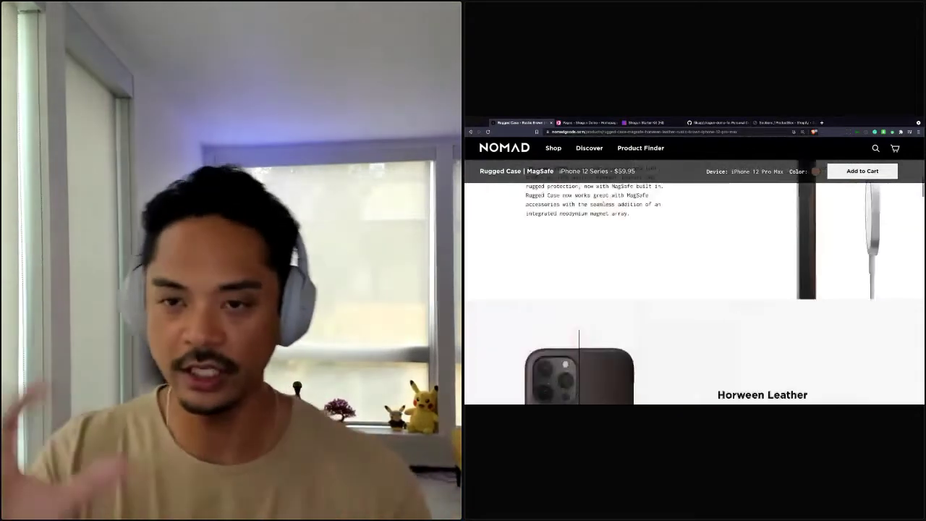
pyautogui.scroll(8, 633, 297)
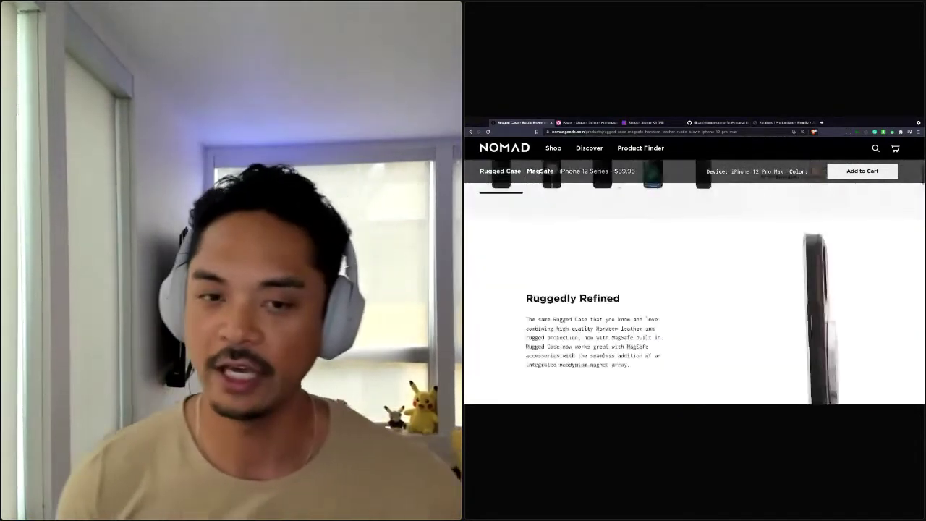
pyautogui.scroll(1, 633, 297)
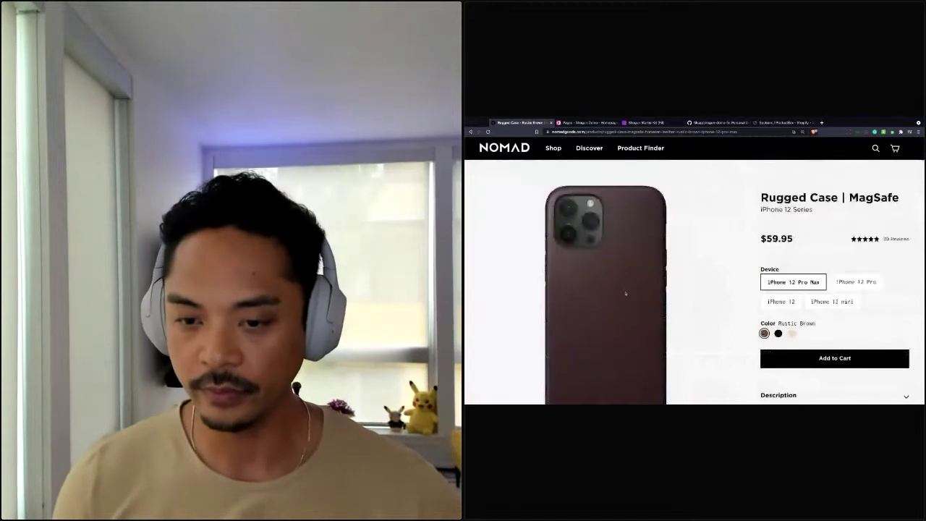
# Step: Switch the Rugged Case colour to Natural and skim the page down to Reviews and back
pyautogui.click(791, 333)
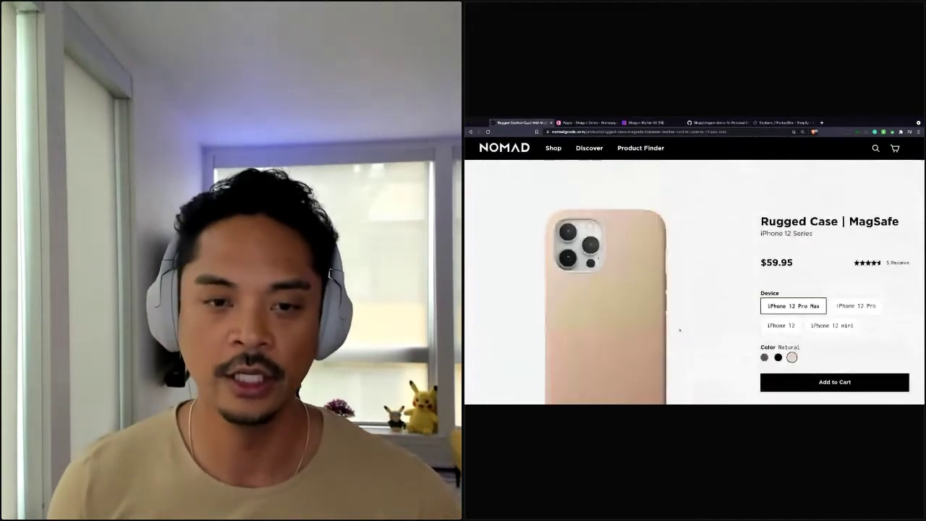
pyautogui.scroll(-4, 680, 330)
pyautogui.scroll(-2, 679, 330)
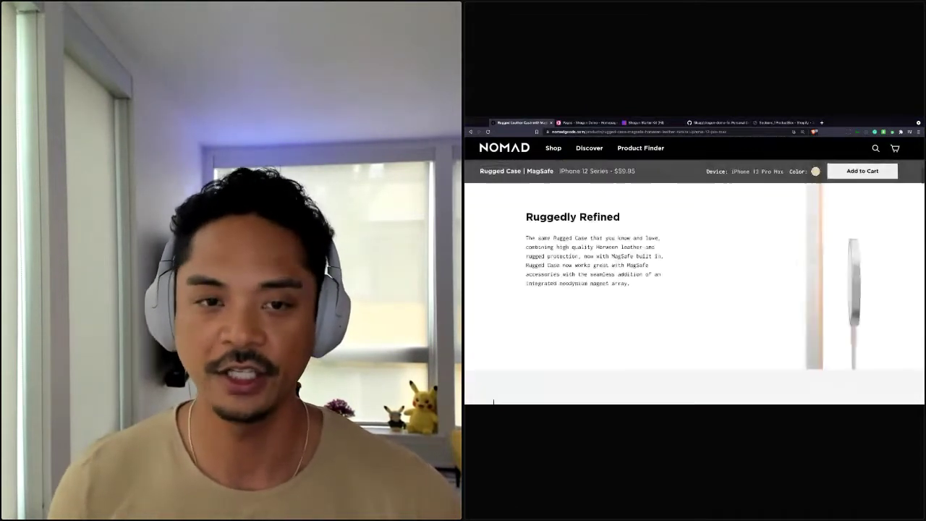
pyautogui.scroll(-3, 493, 402)
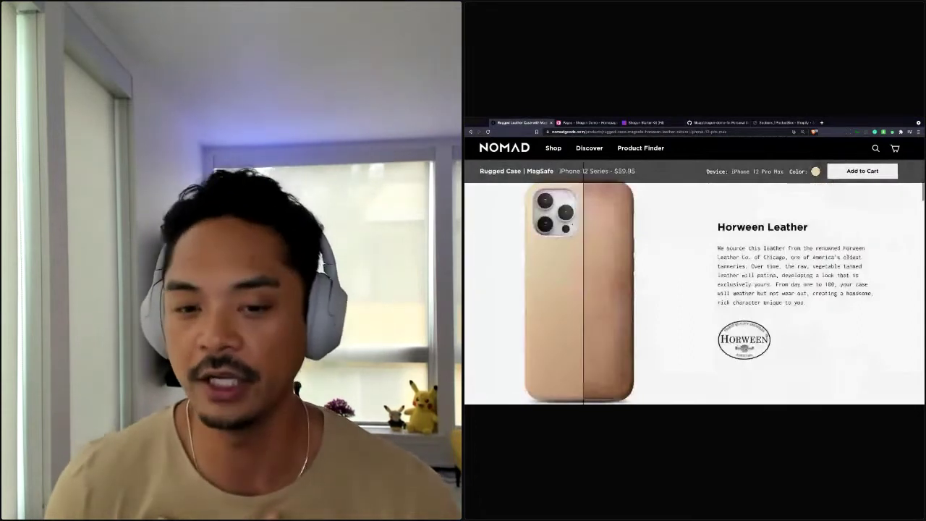
pyautogui.scroll(-3, 694, 293)
pyautogui.scroll(-3, 695, 293)
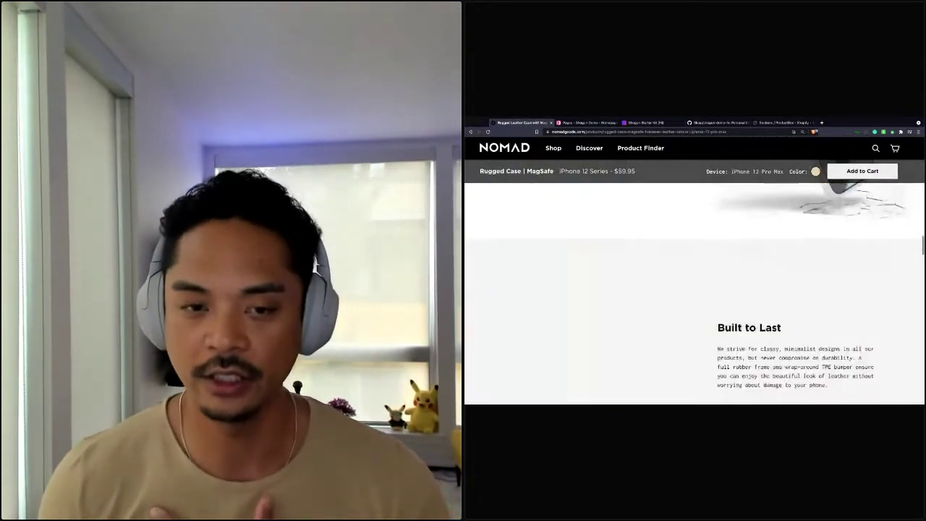
pyautogui.scroll(-3, 694, 293)
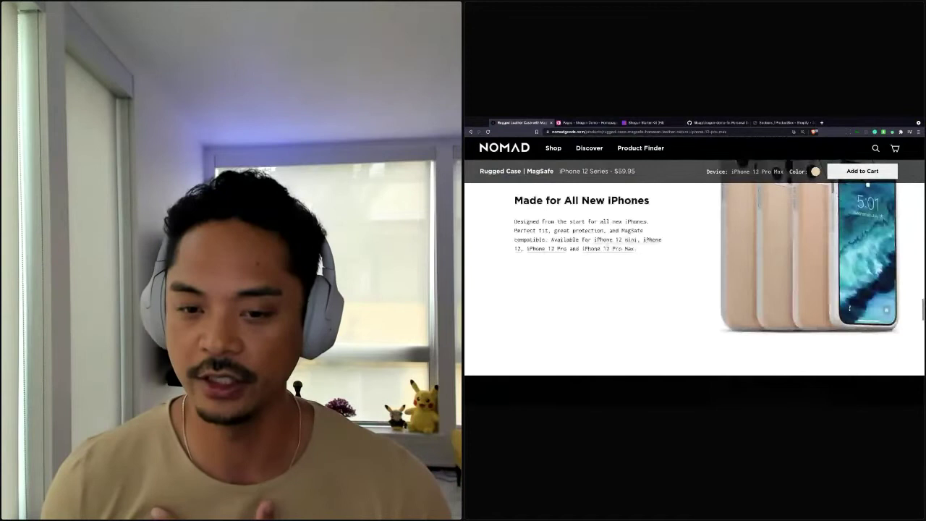
pyautogui.scroll(-3, 694, 293)
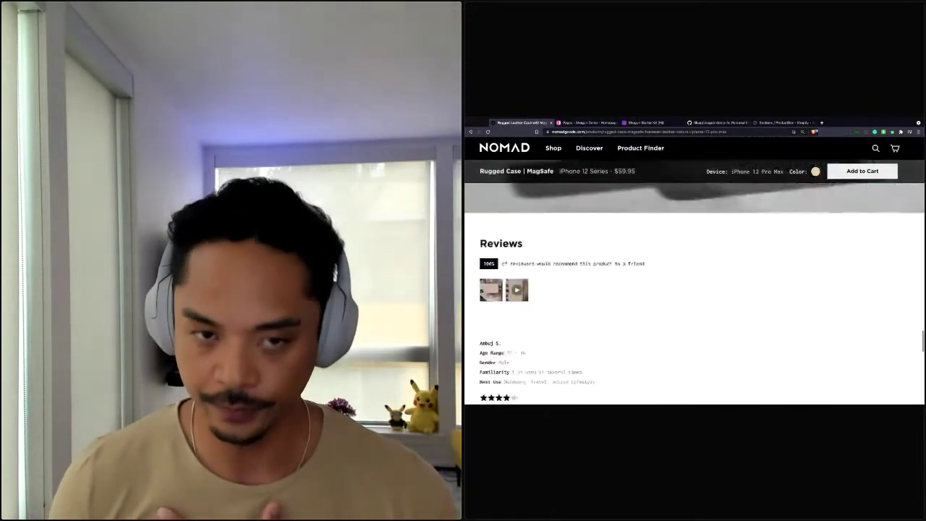
pyautogui.scroll(3, 695, 293)
pyautogui.scroll(10, 695, 293)
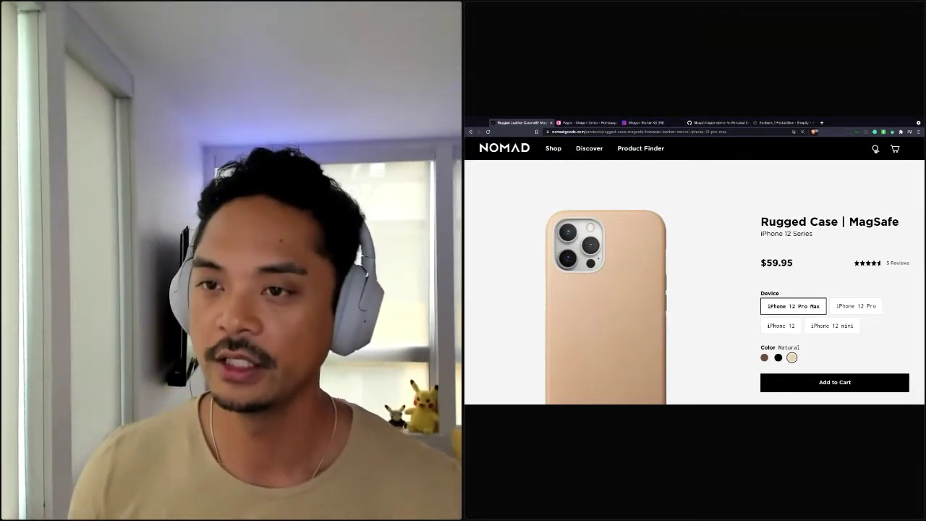
# Step: Search the store for 'pet' and open the Rugged Pet Tag for AirTag product ($29.95)
pyautogui.click(875, 149)
pyautogui.write('pe')
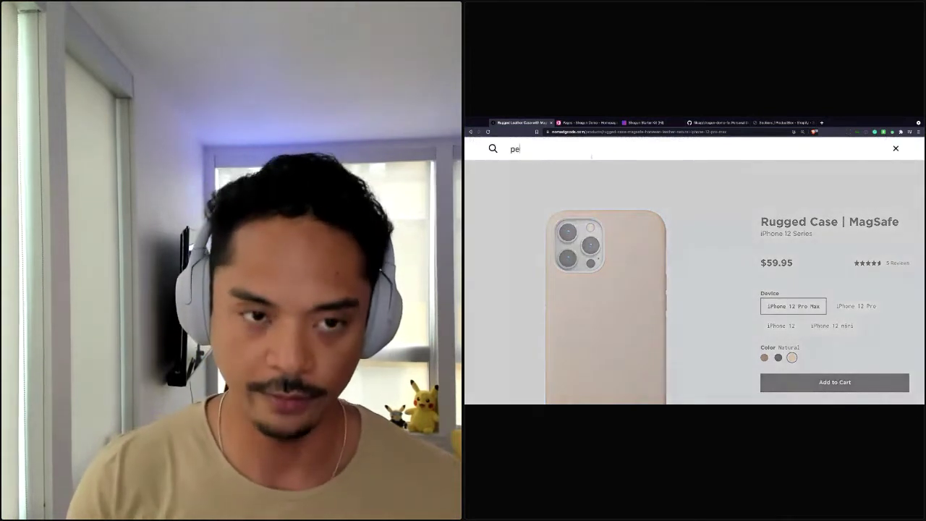
pyautogui.write('t')
pyautogui.press('Return')
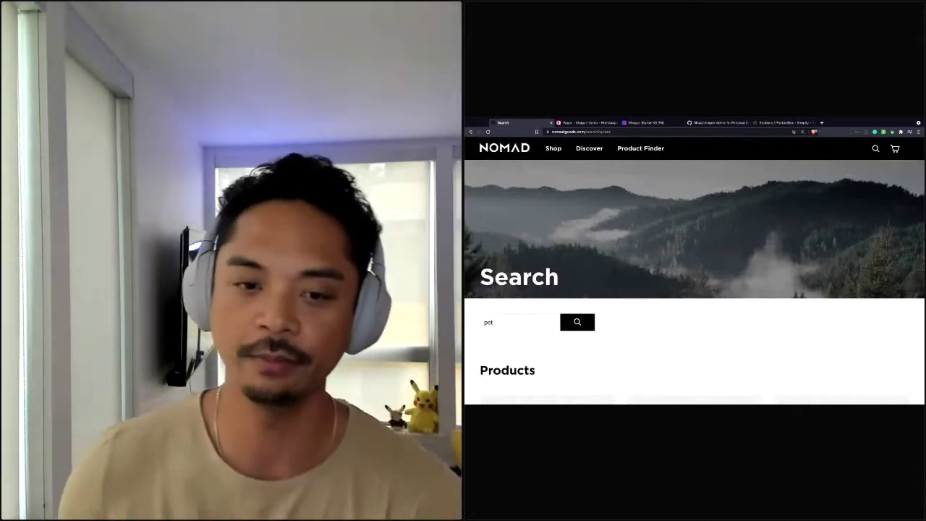
pyautogui.moveTo(589, 148)
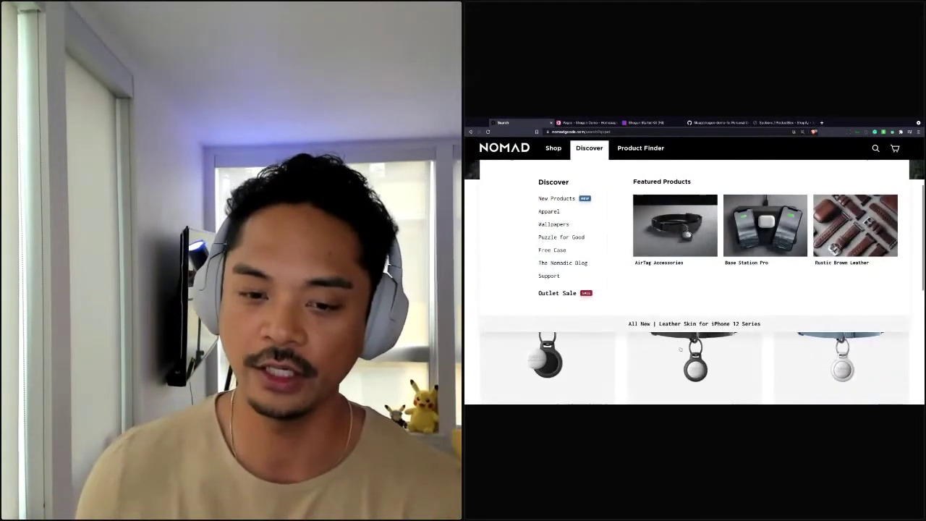
pyautogui.scroll(-1, 695, 289)
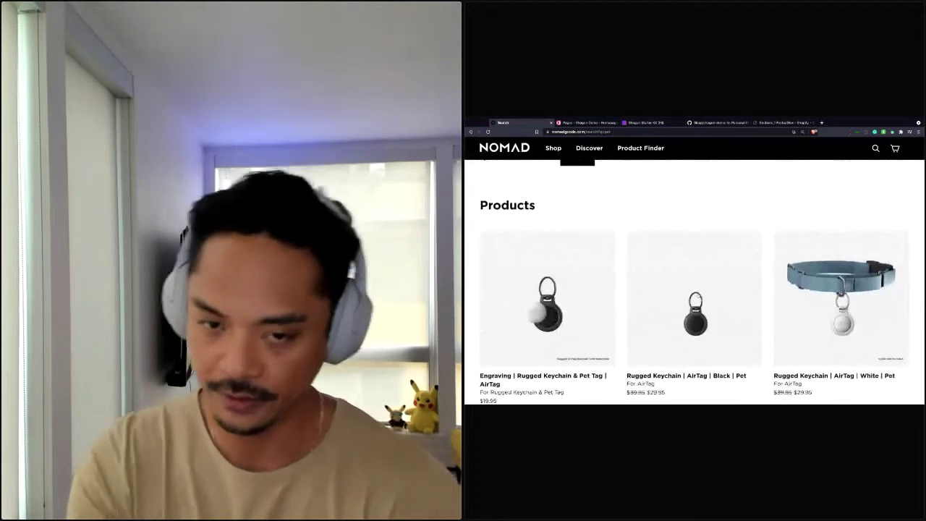
pyautogui.click(842, 303)
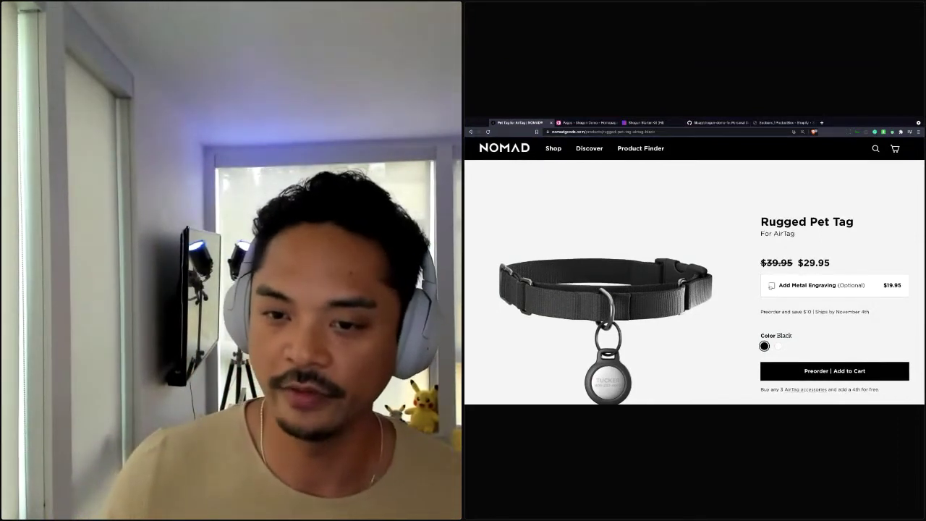
# Step: Add a metal engraving reading MOLLY on line 1 and LOVE SHOGUN on line 2
pyautogui.click(772, 285)
pyautogui.scroll(-1, 695, 275)
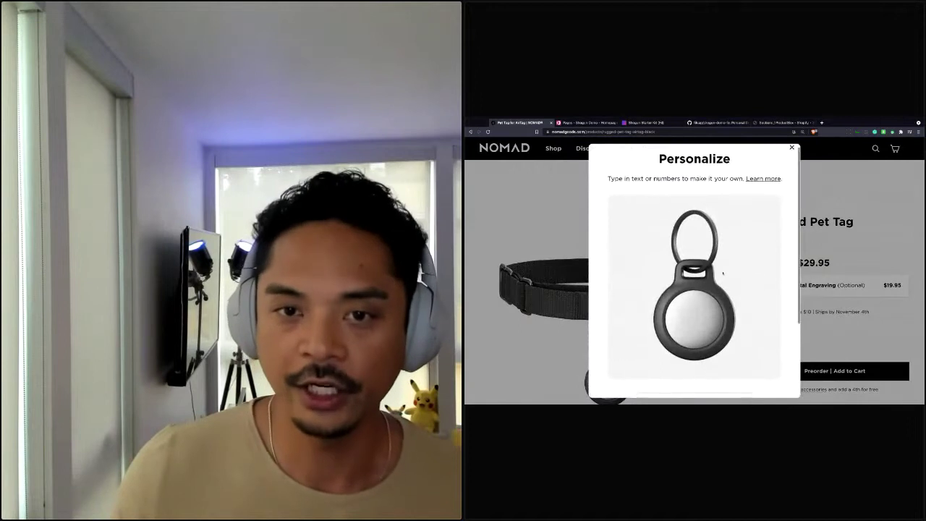
pyautogui.scroll(1, 695, 275)
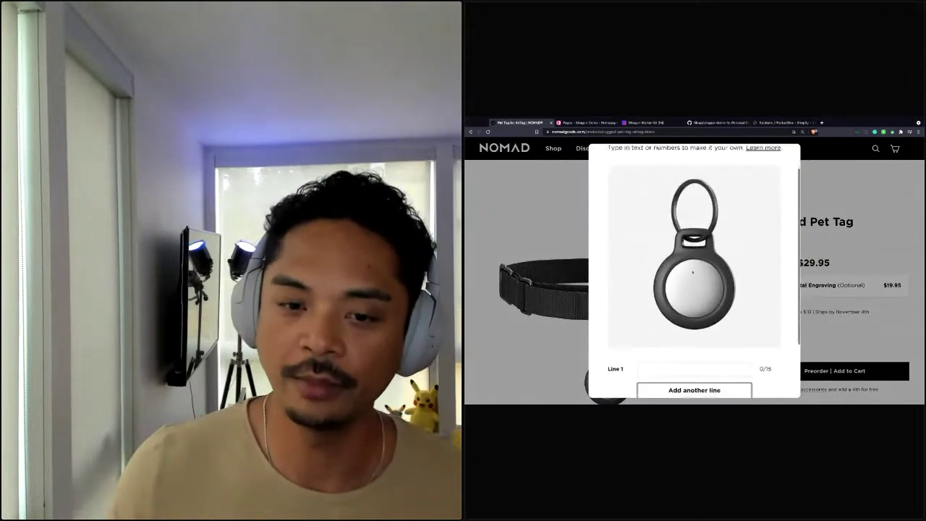
pyautogui.click(654, 368)
pyautogui.write('M')
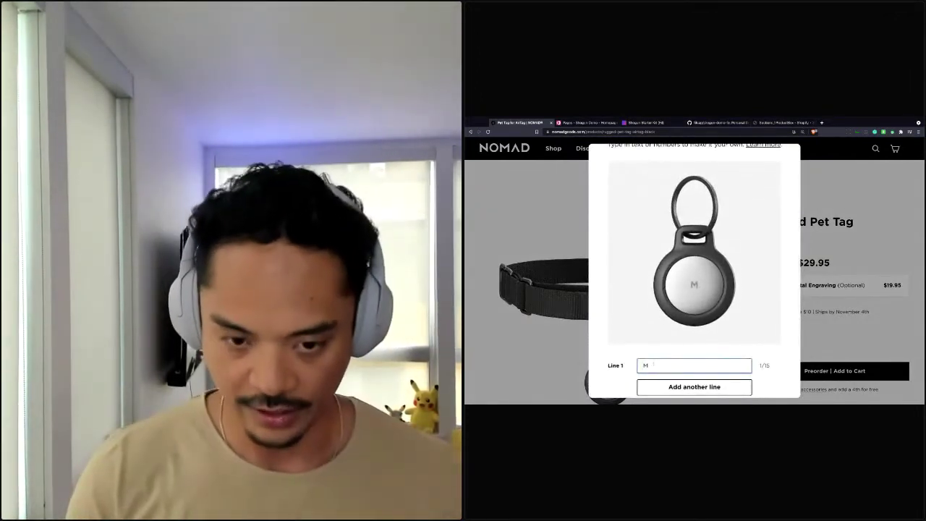
pyautogui.write('OLLY')
pyautogui.click(652, 387)
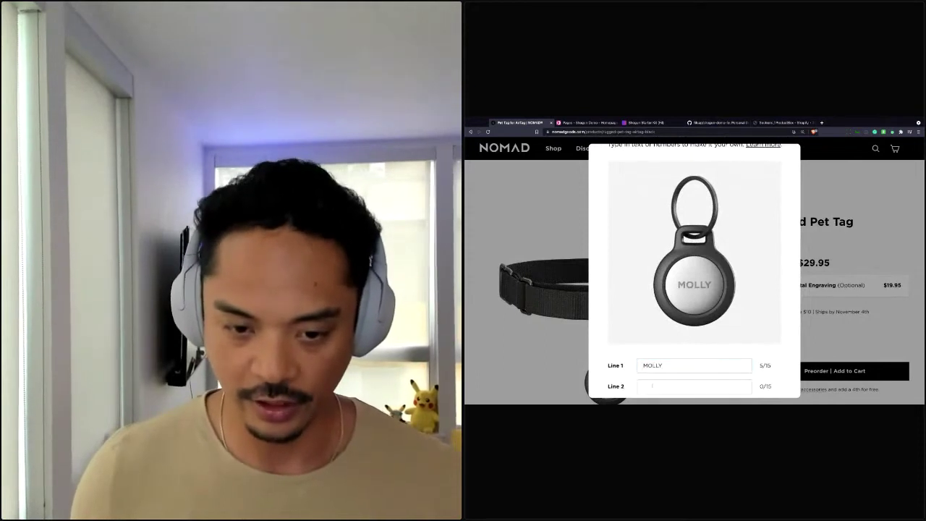
pyautogui.write('LOU')
pyautogui.press('BackSpace')
pyautogui.press('BackSpace')
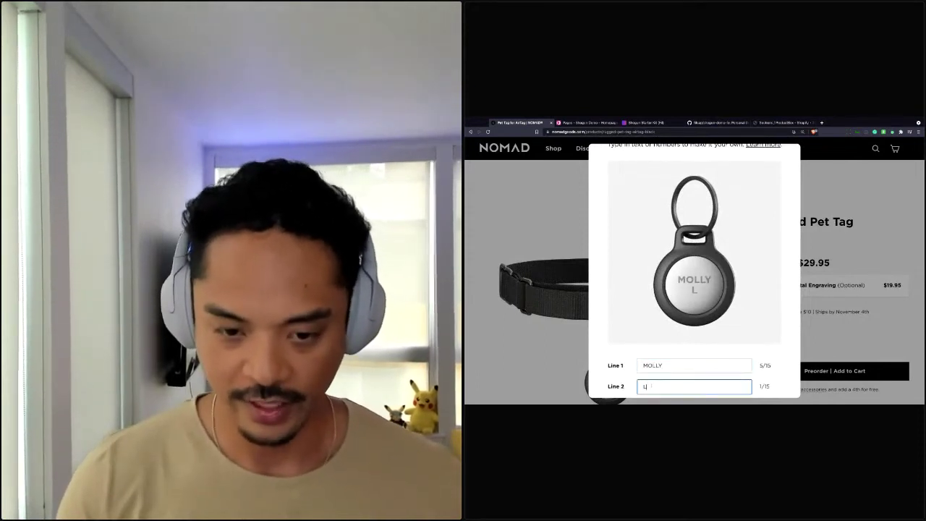
pyautogui.write('OVE SHOGUN')
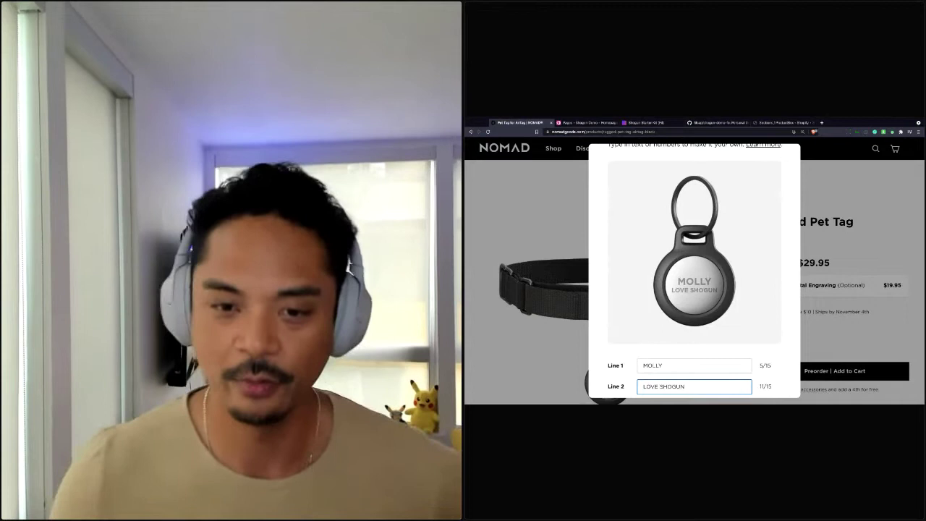
pyautogui.scroll(2, 672, 311)
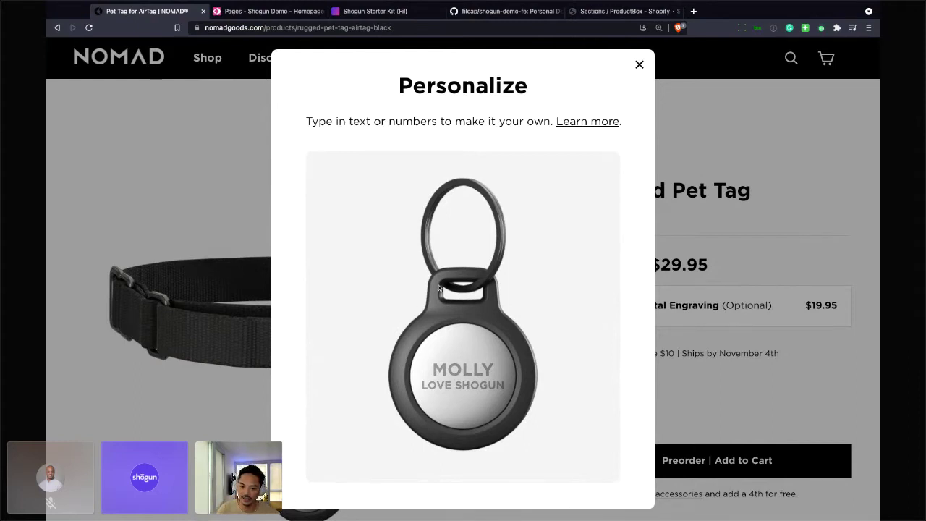
pyautogui.scroll(-2, 438, 288)
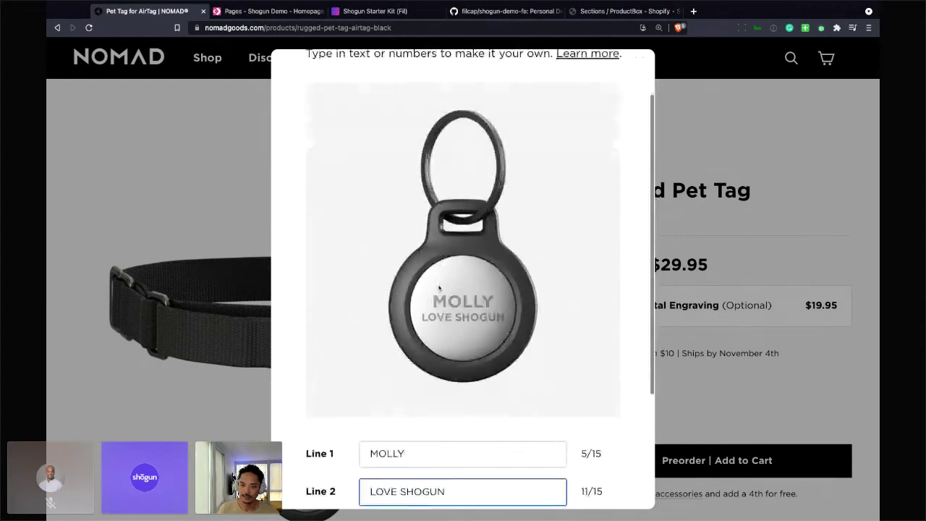
pyautogui.scroll(2, 439, 288)
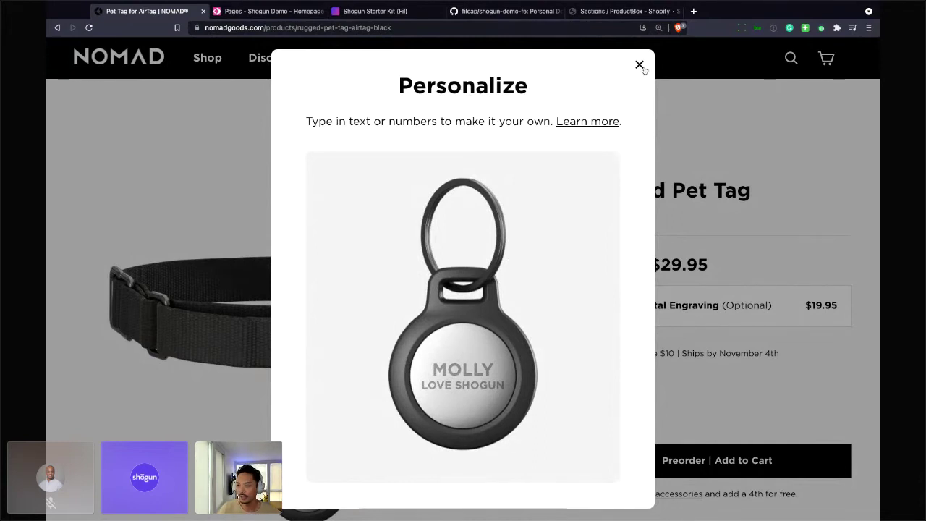
# Step: Close the Personalize dialog and load zinus.com in the browser
pyautogui.click(640, 66)
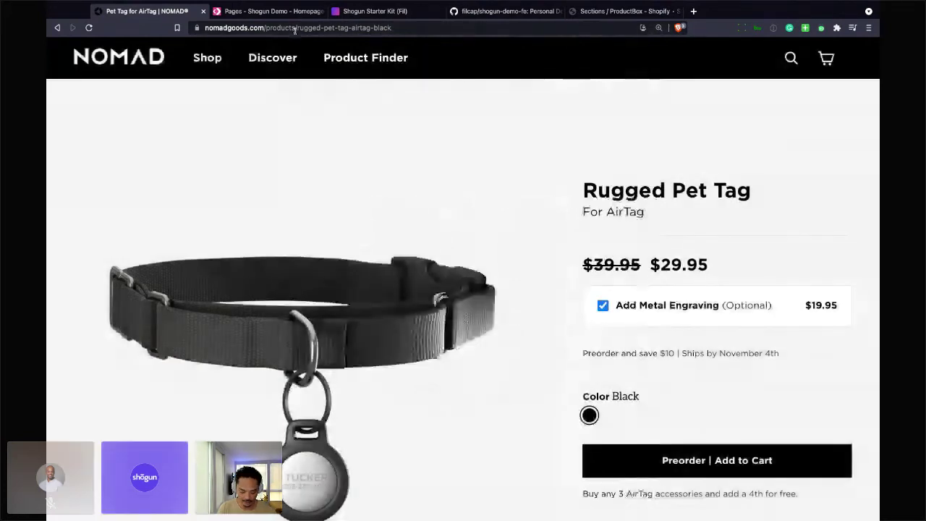
pyautogui.click(300, 27)
pyautogui.write('zinus.com')
pyautogui.press('Return')
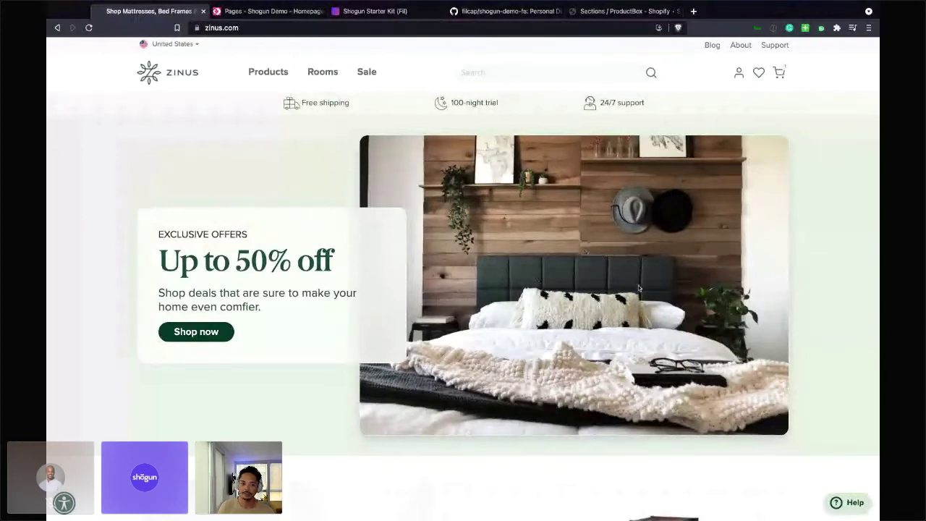
# Step: Browse the Zinus homepage from the Exclusive Offers headline down to the Outdoor category tile
pyautogui.moveTo(163, 234); pyautogui.dragTo(291, 267)
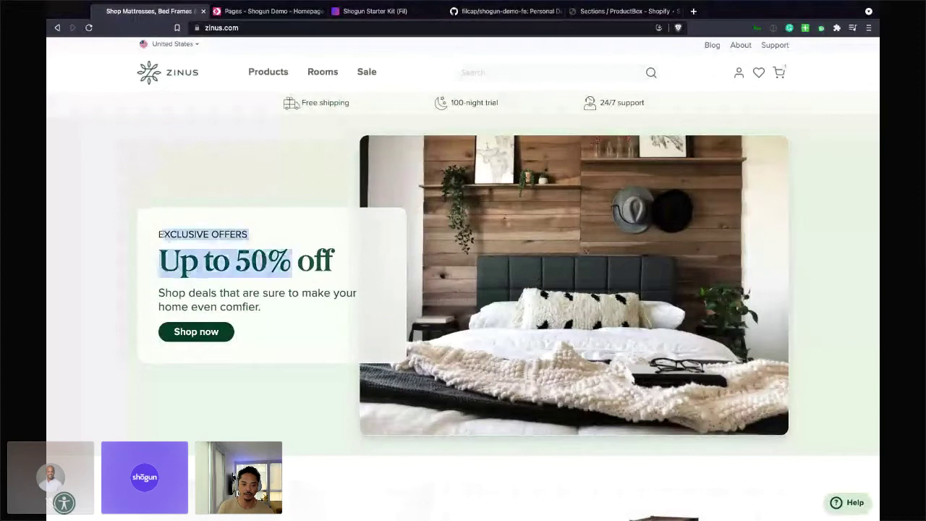
pyautogui.click(281, 315)
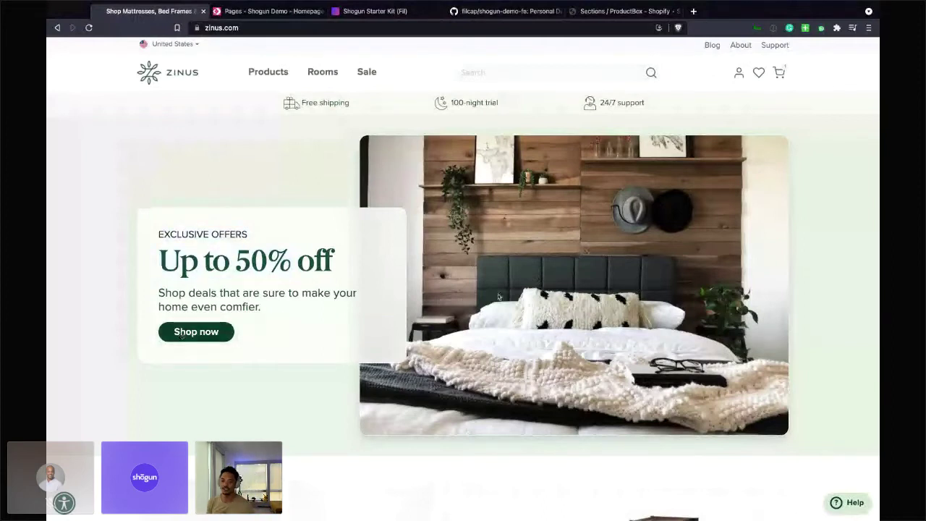
pyautogui.scroll(-1, 499, 296)
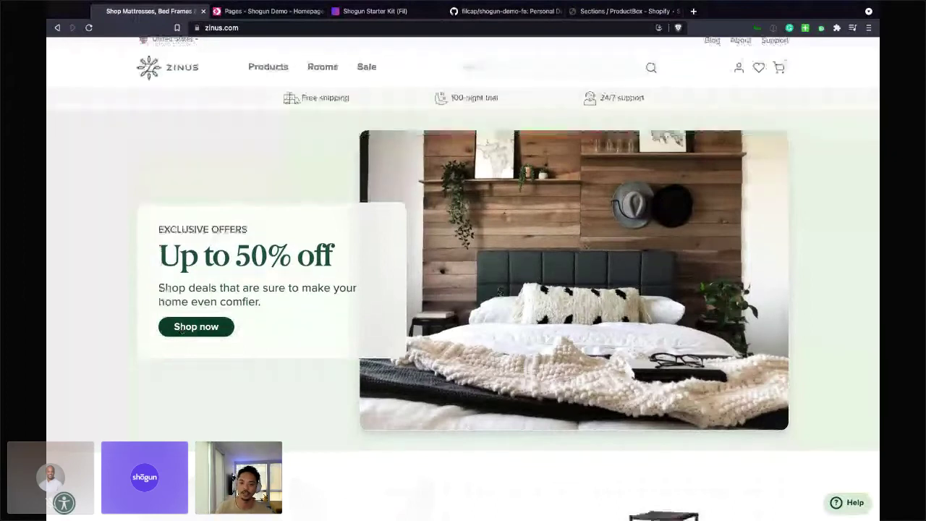
pyautogui.scroll(-1, 499, 291)
pyautogui.scroll(-3, 500, 291)
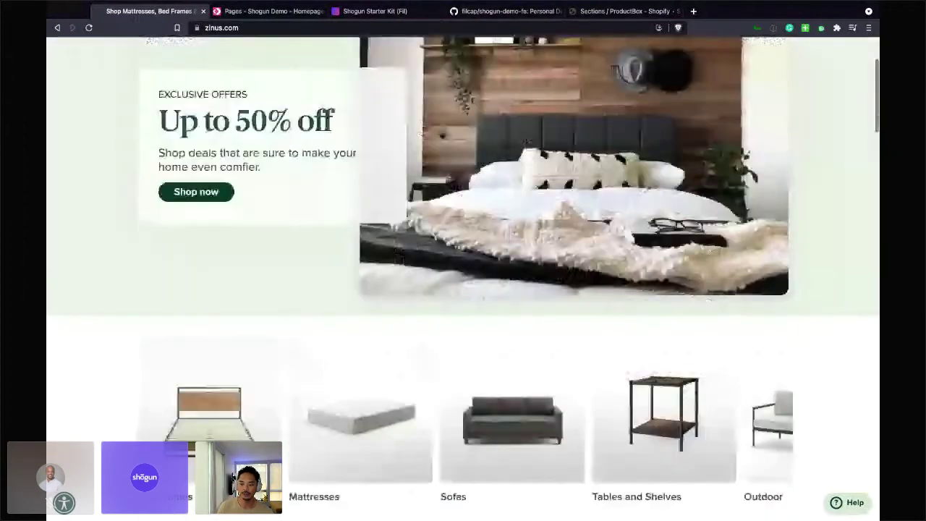
pyautogui.scroll(-3, 499, 292)
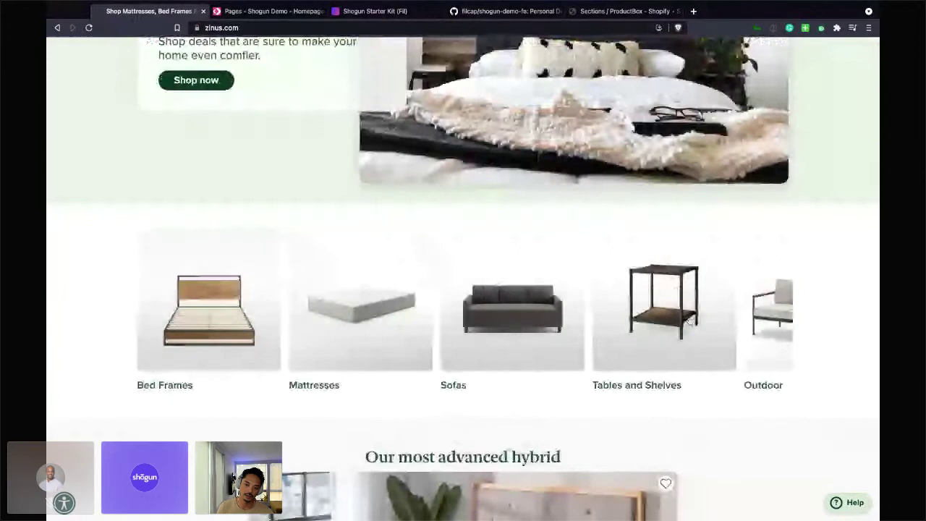
pyautogui.moveTo(689, 321); pyautogui.dragTo(643, 311)
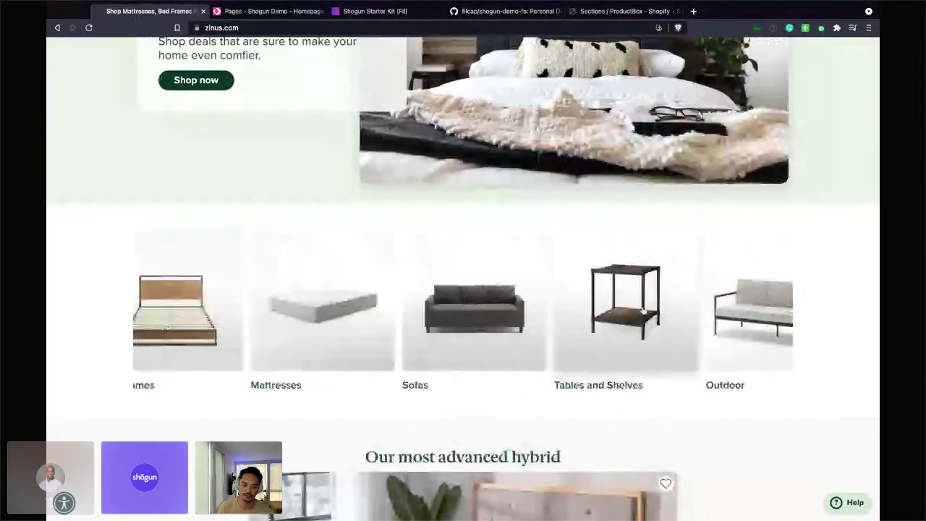
pyautogui.scroll(1, 641, 311)
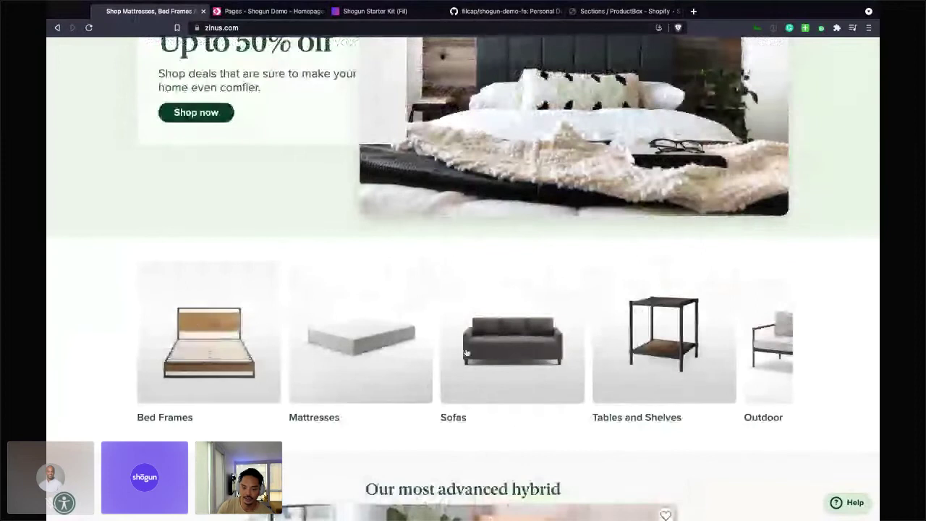
# Step: Open the Mattresses collection, then go back to the Zinus homepage
pyautogui.click(348, 350)
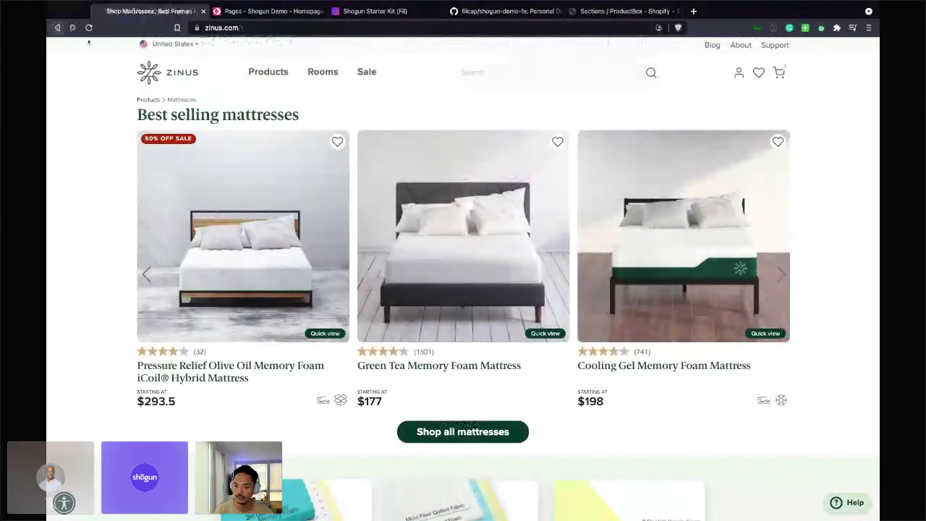
pyautogui.press('super+bracketleft')
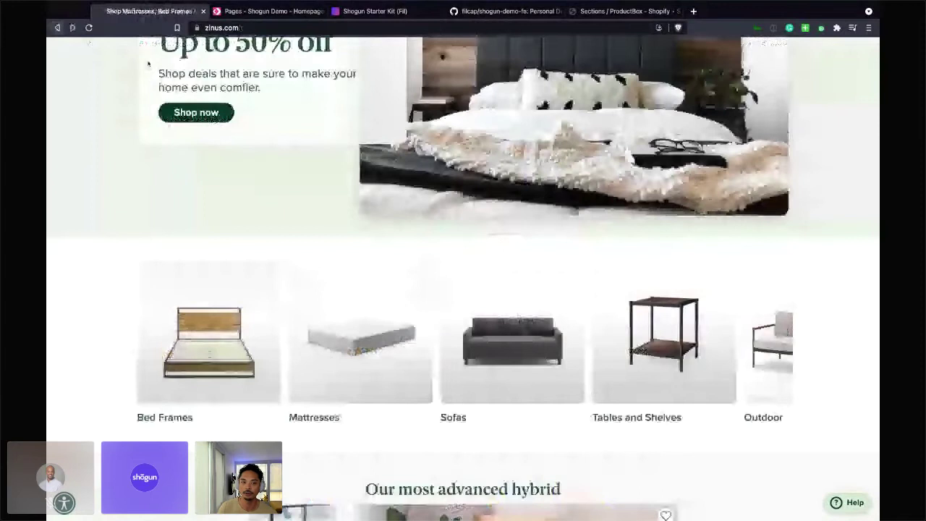
pyautogui.scroll(3, 148, 64)
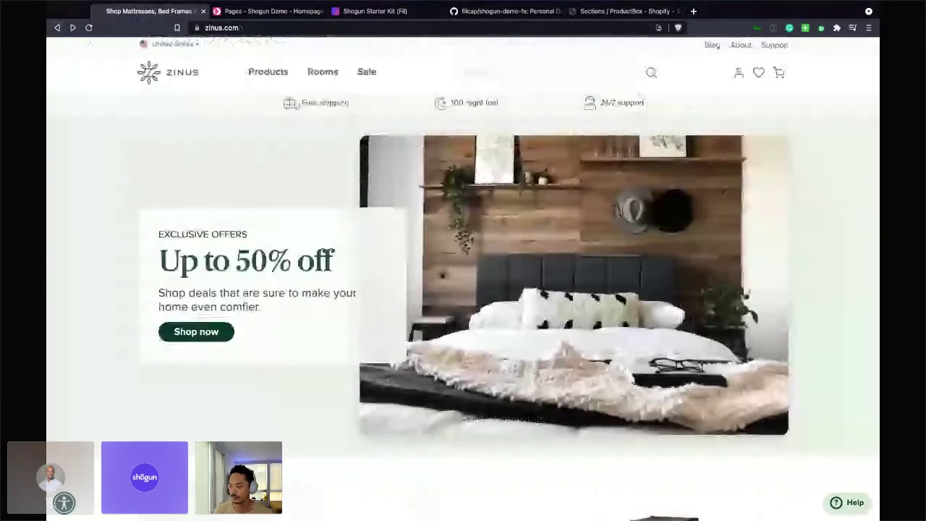
# Step: Switch to the Shogun Demo - Homepage editor and keep its frame as Normal Page
pyautogui.click(265, 12)
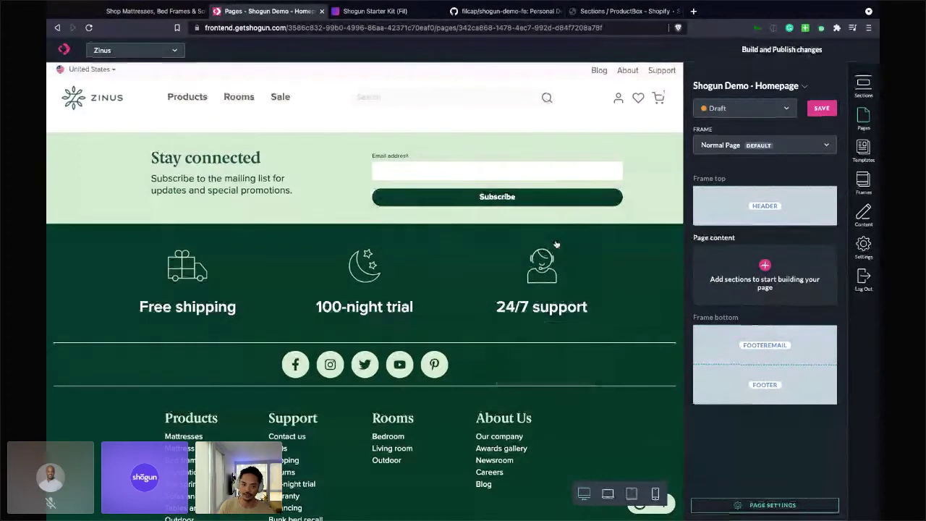
pyautogui.moveTo(512, 250)
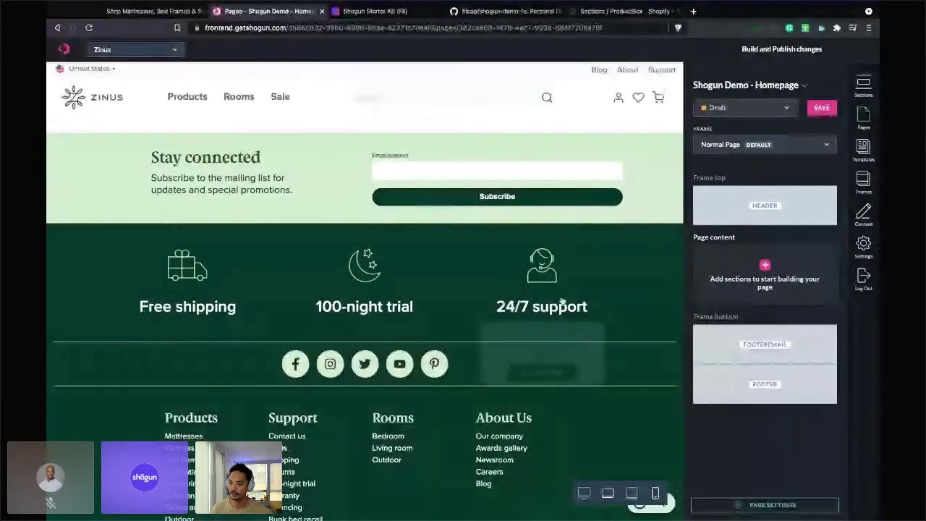
pyautogui.click(833, 146)
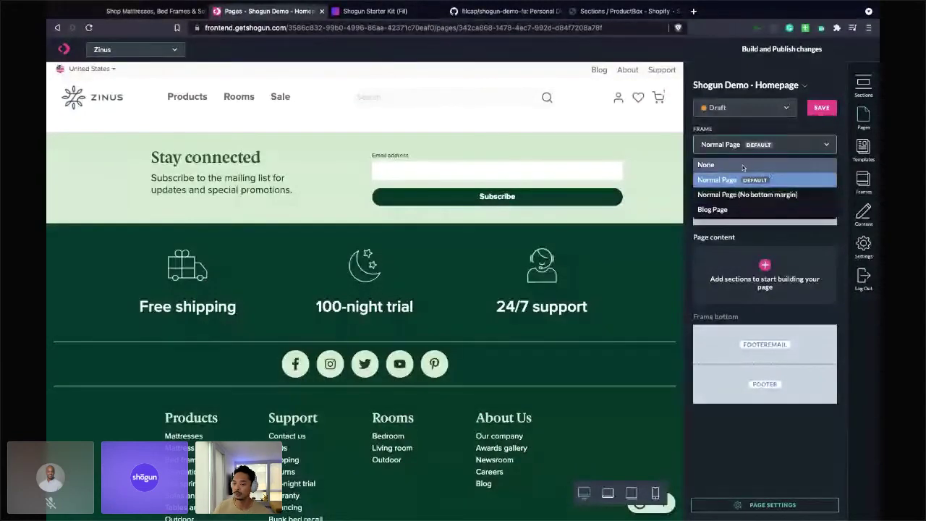
pyautogui.click(721, 145)
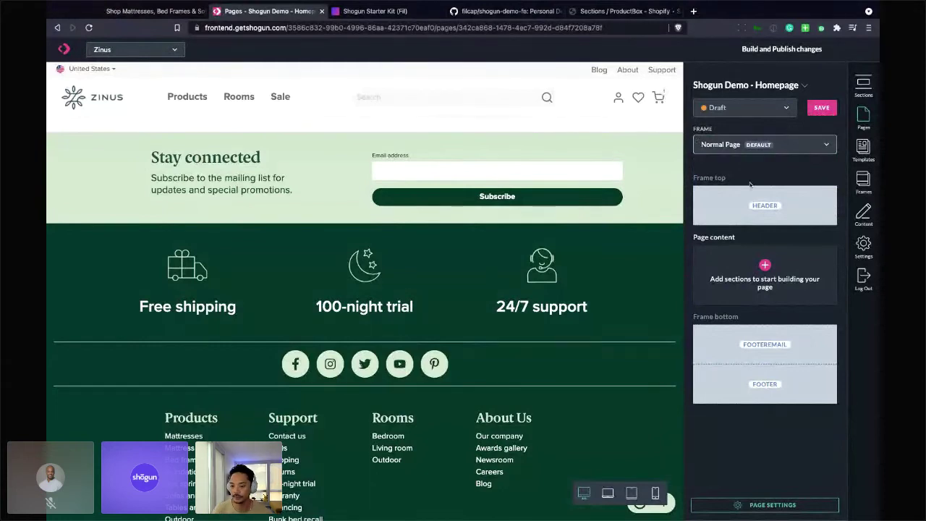
# Step: Add a HeroBanner section to Page content and open its image, copy and button fields
pyautogui.click(765, 265)
pyautogui.write('hero')
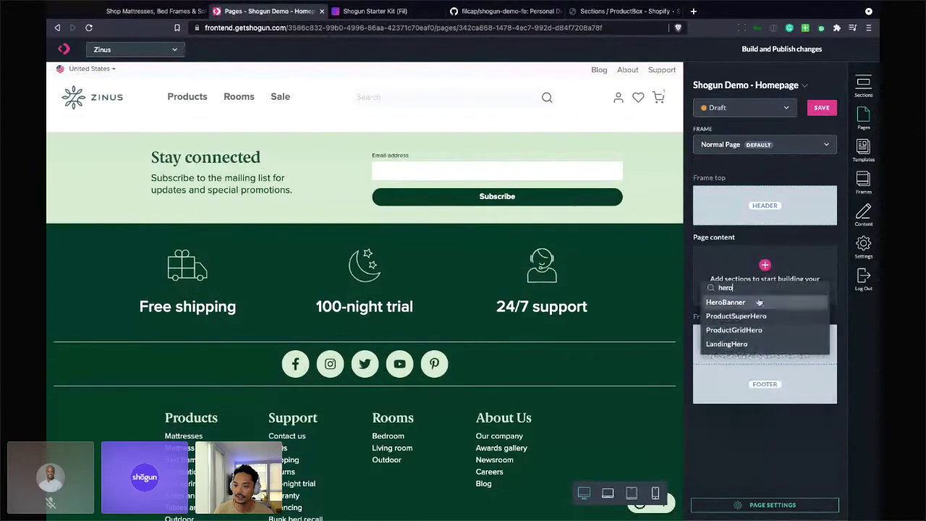
pyautogui.click(759, 302)
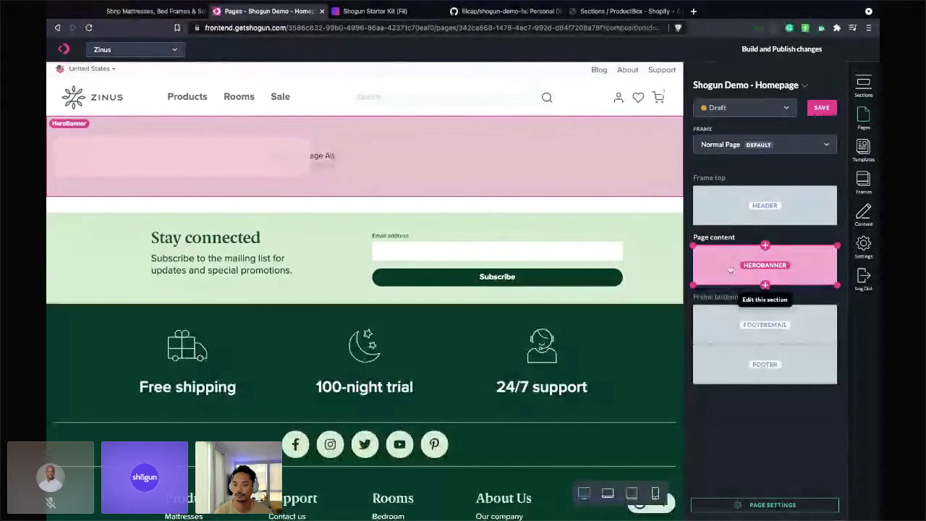
pyautogui.click(730, 272)
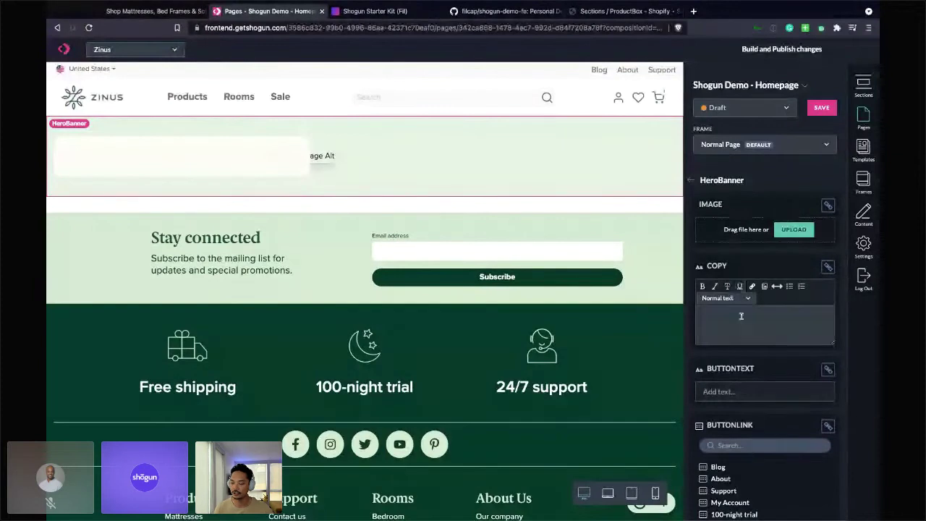
pyautogui.scroll(-2, 743, 325)
pyautogui.scroll(2, 743, 324)
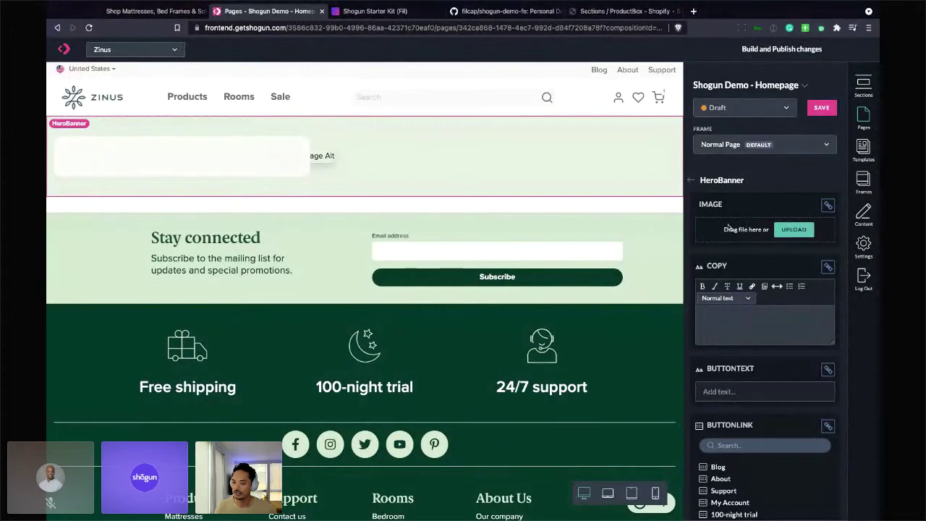
# Step: Upload banner 1.jpeg as the HeroBanner image with alt text 'Mattress'
pyautogui.click(794, 232)
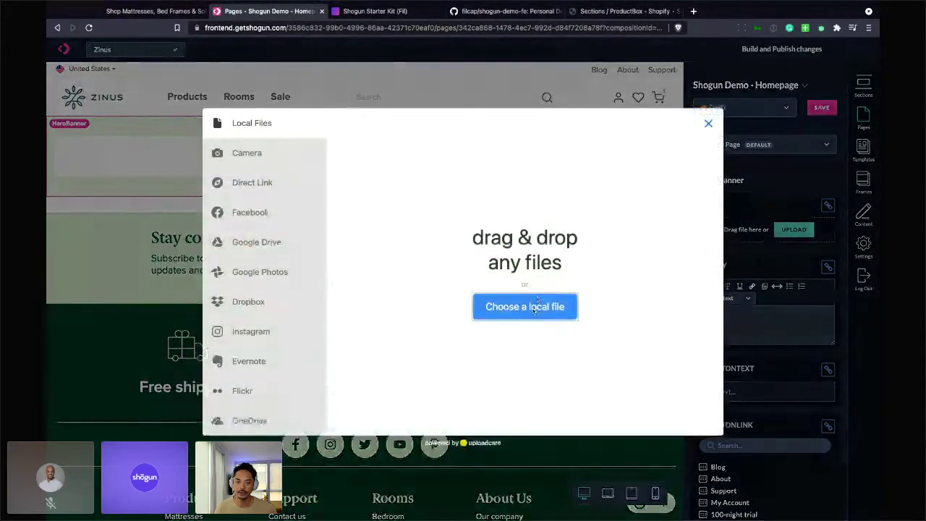
pyautogui.click(534, 307)
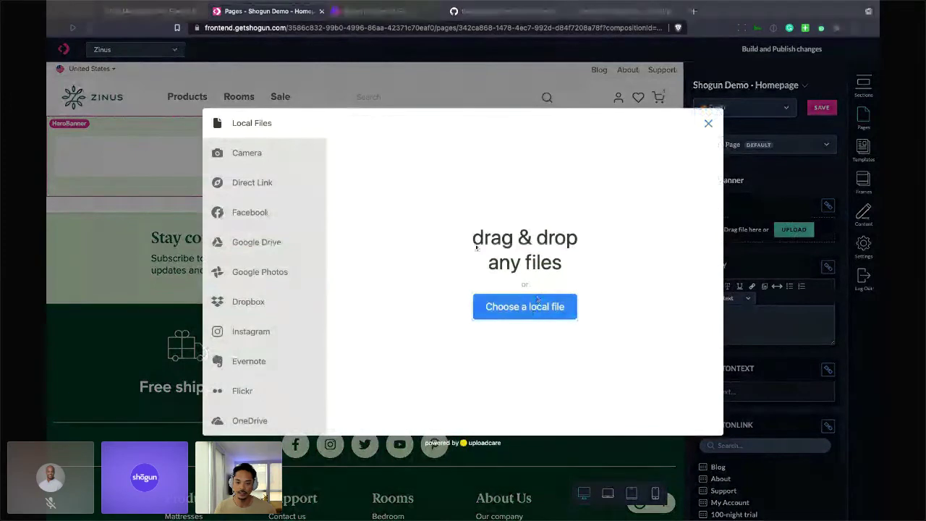
pyautogui.doubleClick(657, 386)
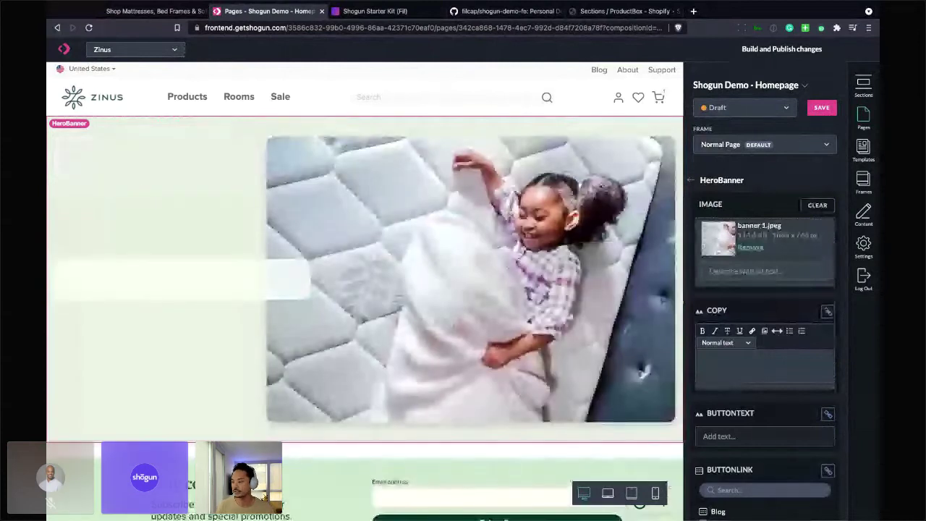
pyautogui.click(718, 271)
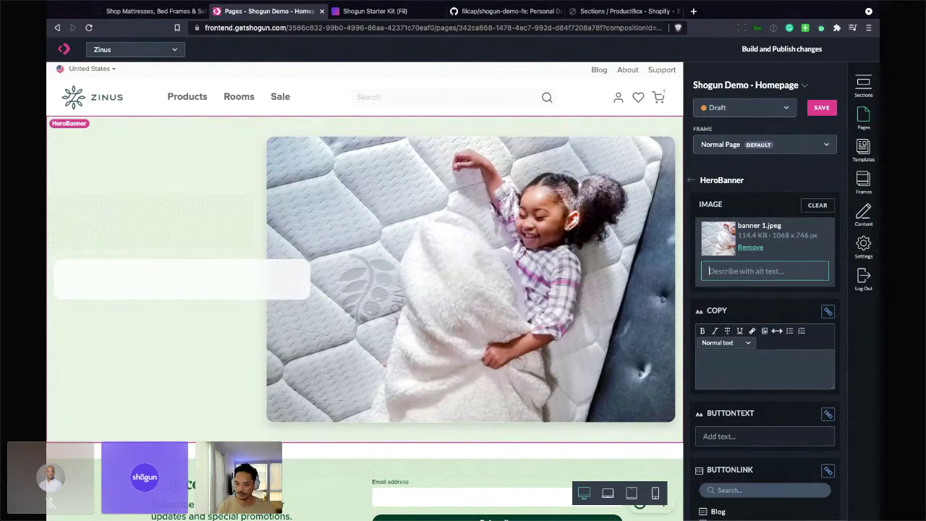
pyautogui.write('Mattress')
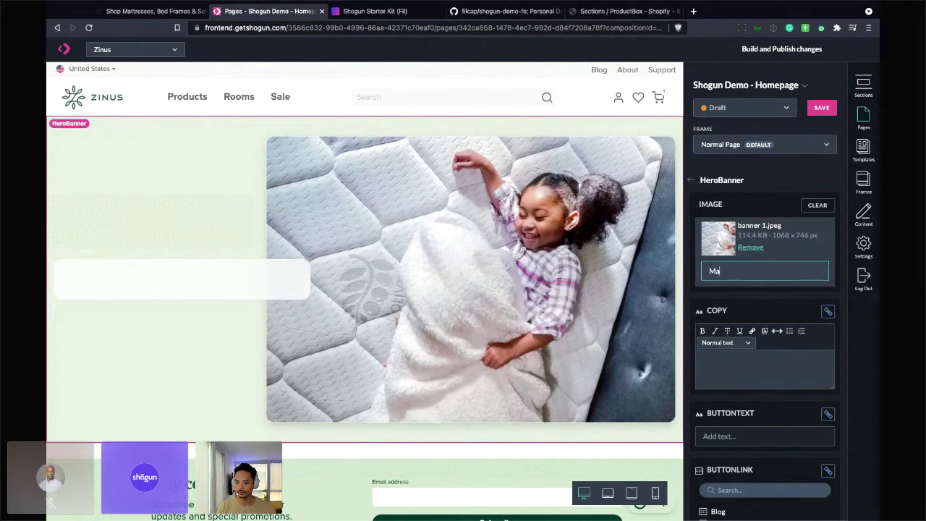
pyautogui.click(44, 289)
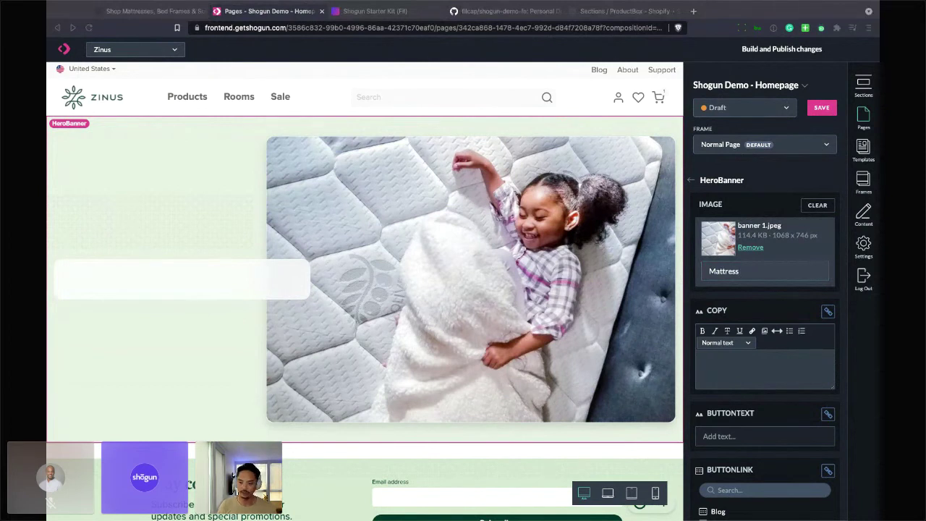
pyautogui.click(701, 356)
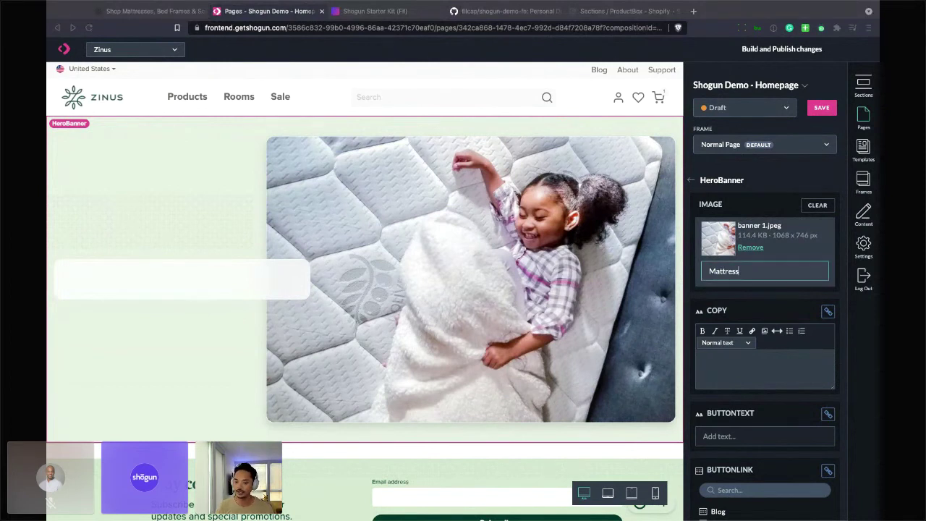
# Step: Paste the EXCLUSIVE OFFER copy, styling 'Summer sale' as Heading 1 and the 50%-off line as Heading 2
pyautogui.click(705, 356)
pyautogui.write('EXCLUSIVE OFFER Summer sale Get 50% off our Pressure Relief Olive Oil Memory Foam iCoil® Hybrid Mattress')
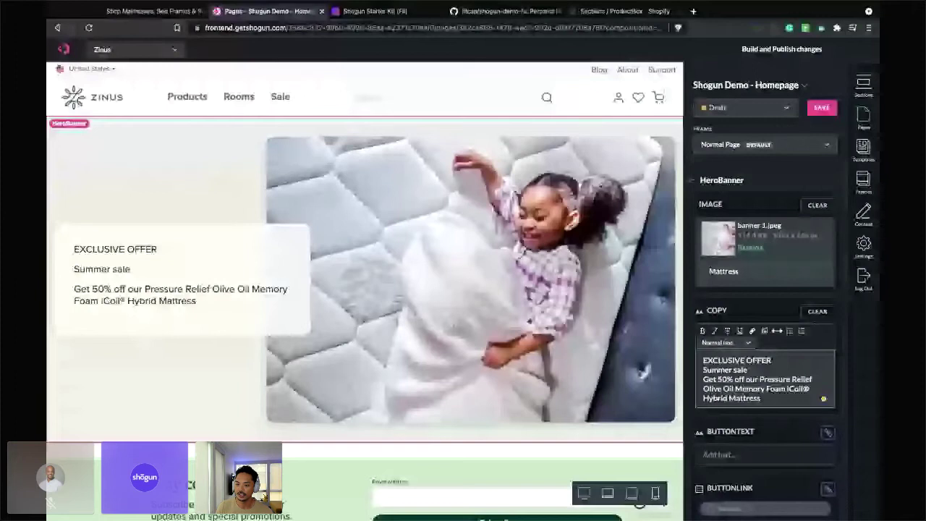
pyautogui.click(748, 343)
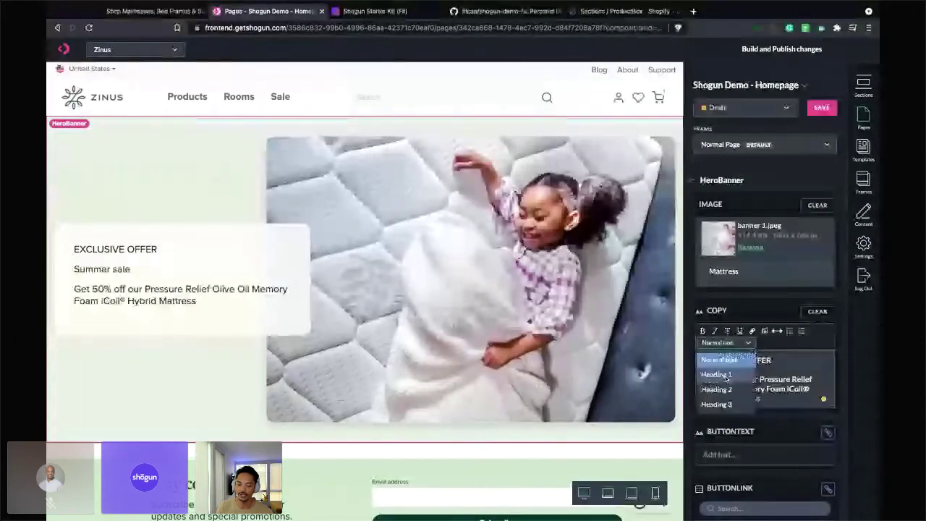
pyautogui.click(726, 375)
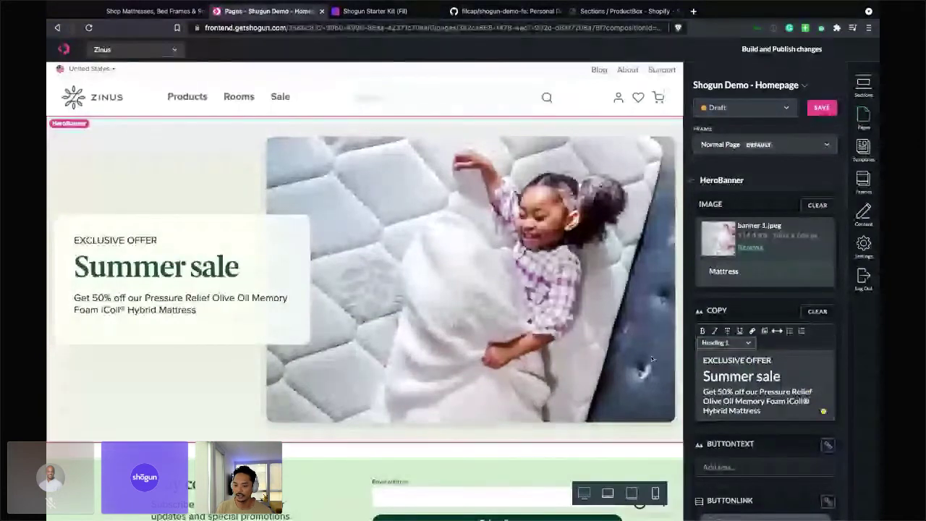
pyautogui.click(736, 360)
pyautogui.click(724, 342)
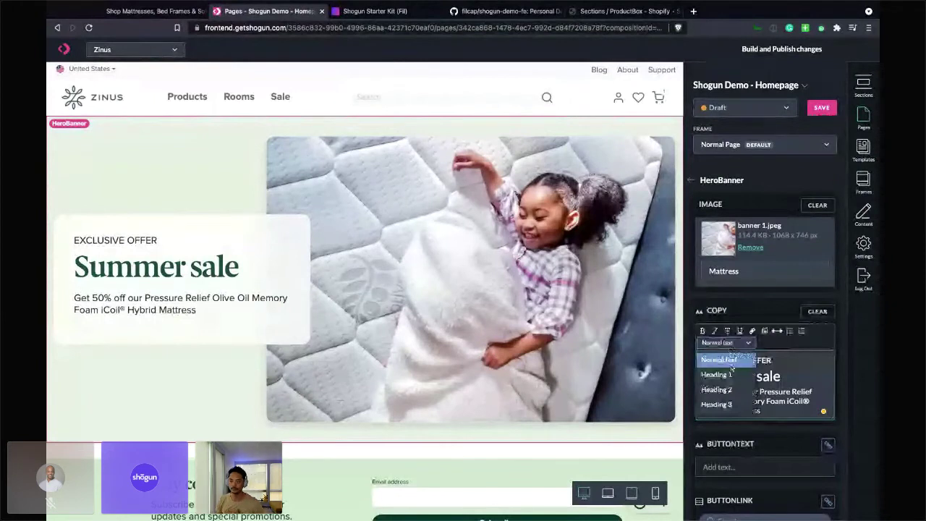
pyautogui.click(717, 390)
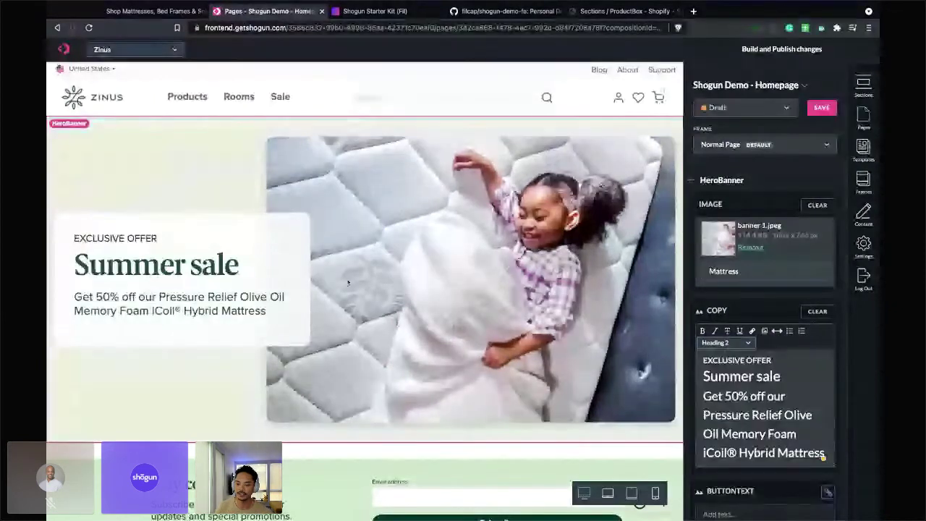
# Step: Set the hero banner's BUTTONTEXT to 'Shop now'
pyautogui.scroll(-2, 824, 442)
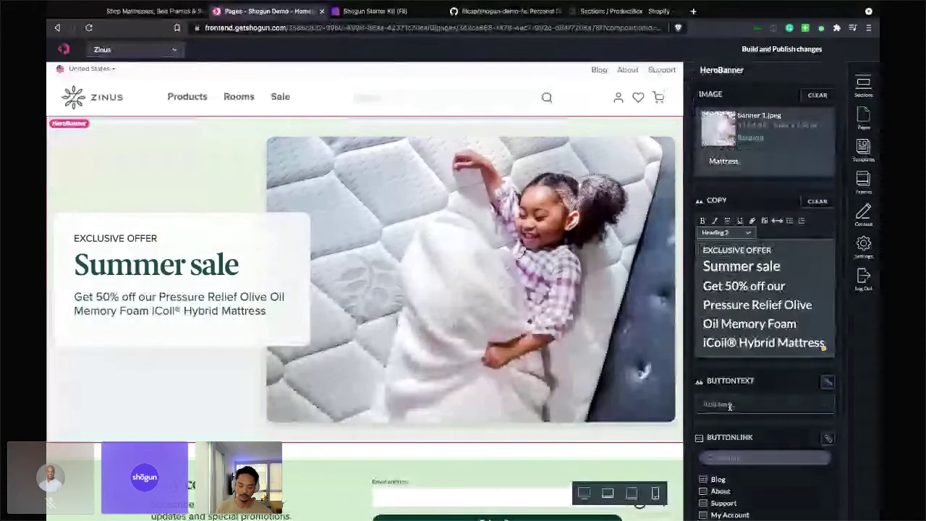
pyautogui.click(730, 407)
pyautogui.write('Sh')
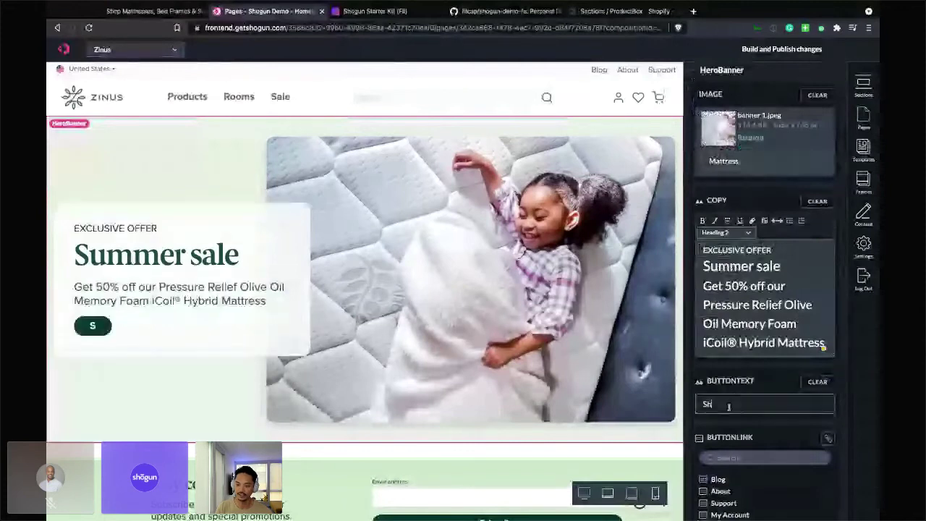
pyautogui.write('op now')
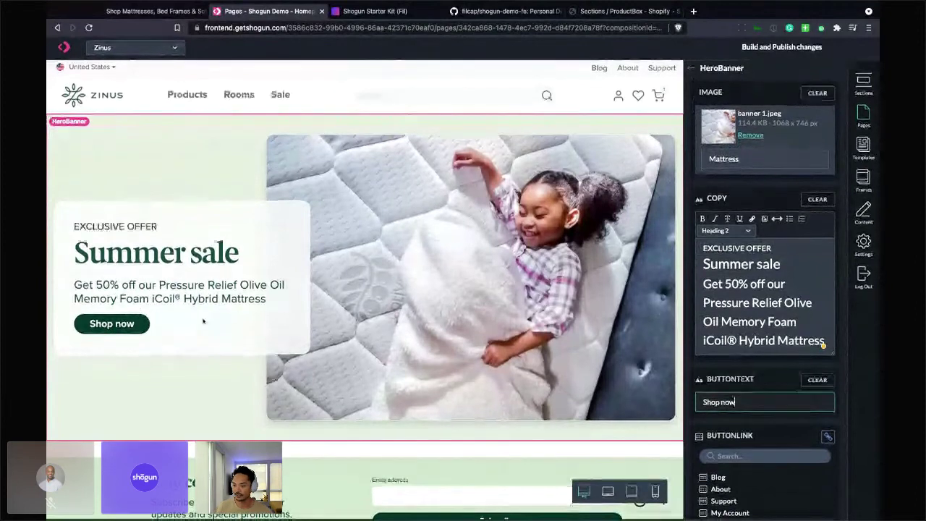
# Step: Search BUTTONLINK for 'Olive oil' to link the Pressure Relief Olive Oil mattress
pyautogui.scroll(-2, 739, 404)
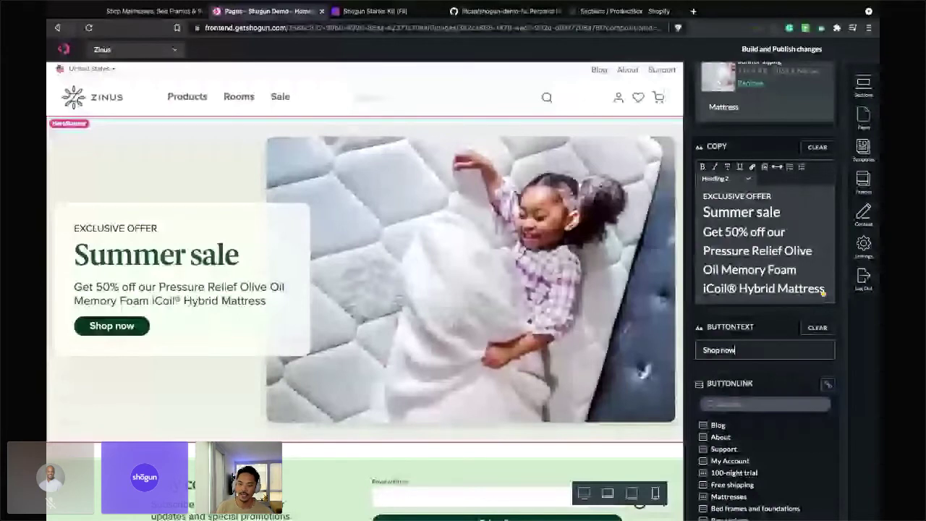
pyautogui.click(770, 404)
pyautogui.write('Olive oil')
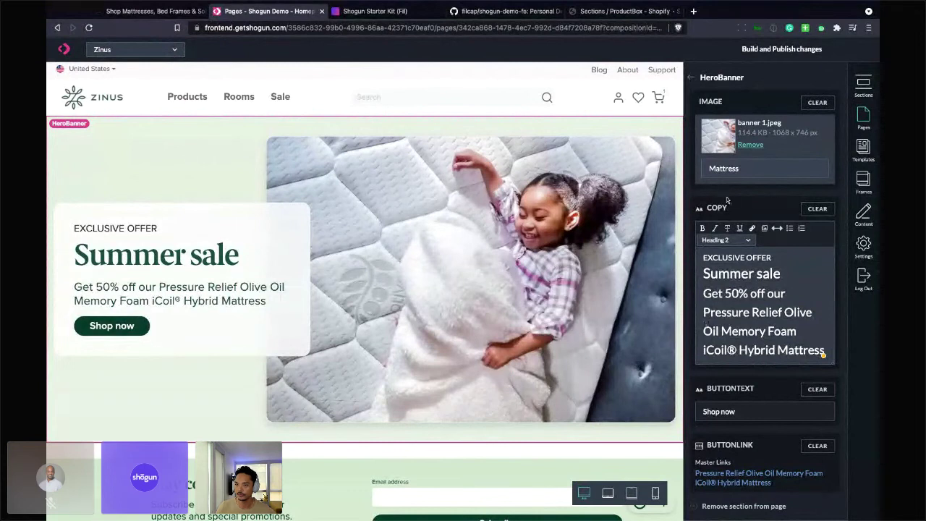
# Step: Return to the homepage outline of header, HeroBanner and footer sections
pyautogui.click(691, 80)
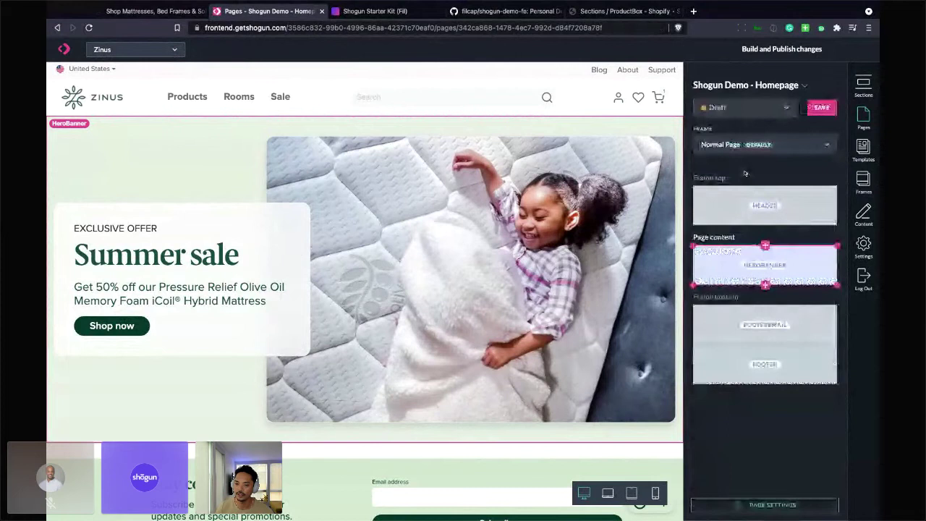
pyautogui.click(737, 269)
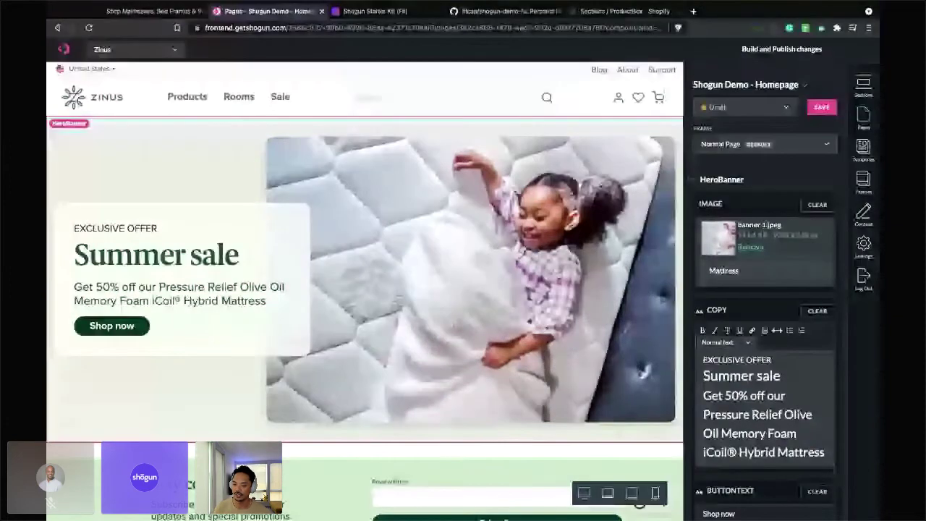
pyautogui.scroll(-1, 764, 290)
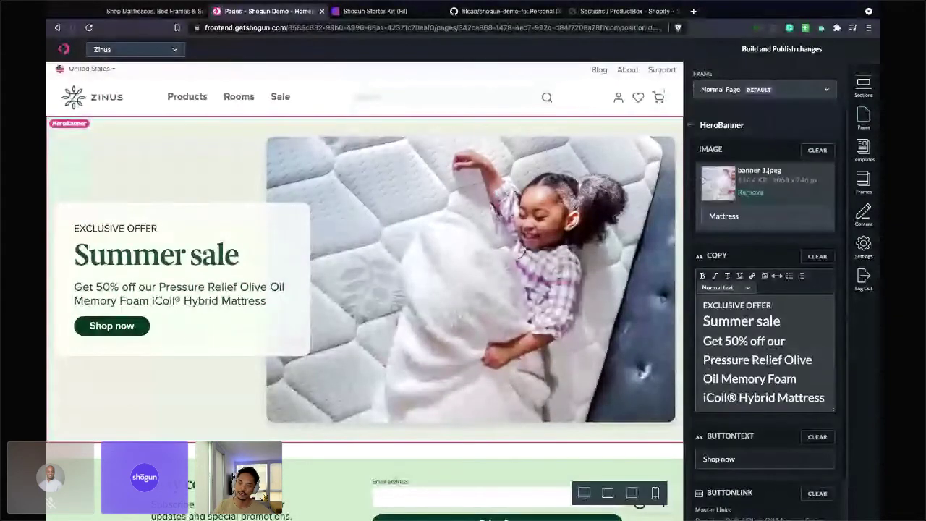
pyautogui.scroll(-1, 765, 289)
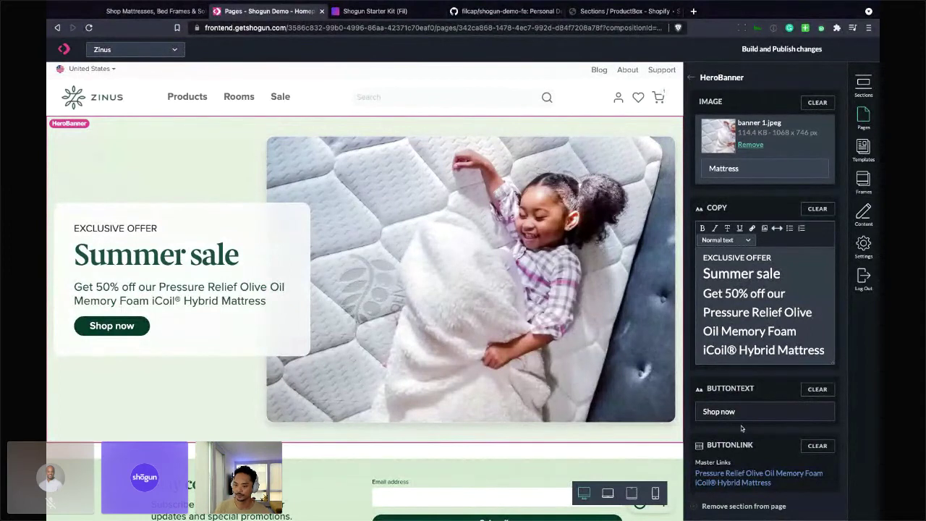
pyautogui.scroll(1, 732, 287)
pyautogui.scroll(2, 733, 287)
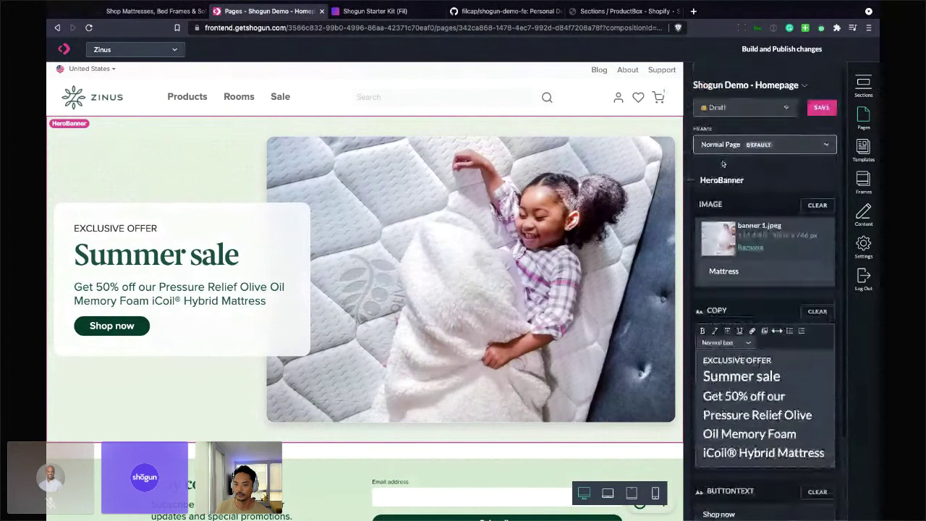
pyautogui.press('Escape')
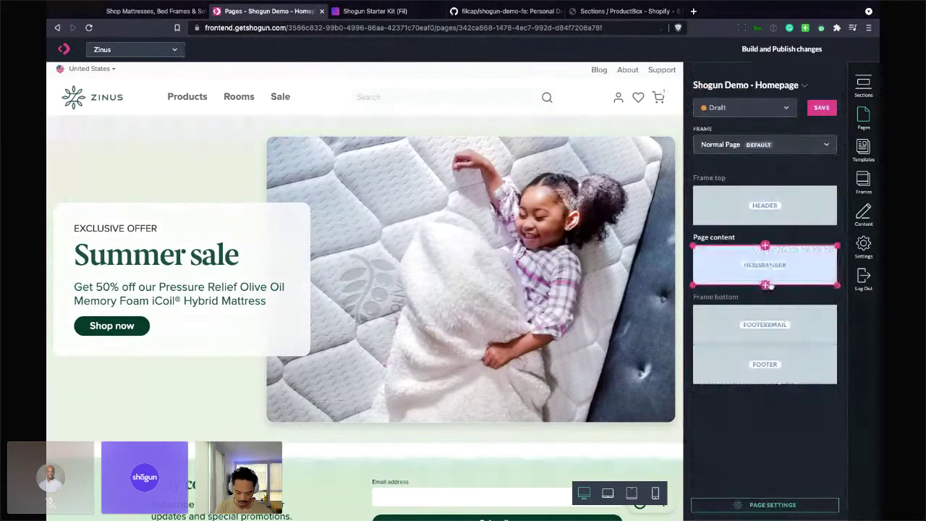
# Step: Insert a RoomStyleCards section below the HeroBanner using a 'room' section search
pyautogui.click(769, 286)
pyautogui.write('room')
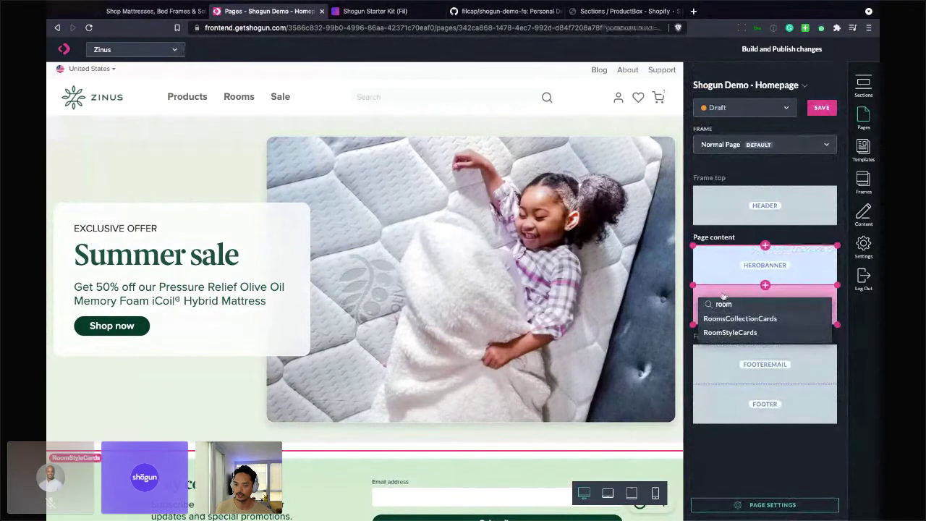
pyautogui.click(730, 332)
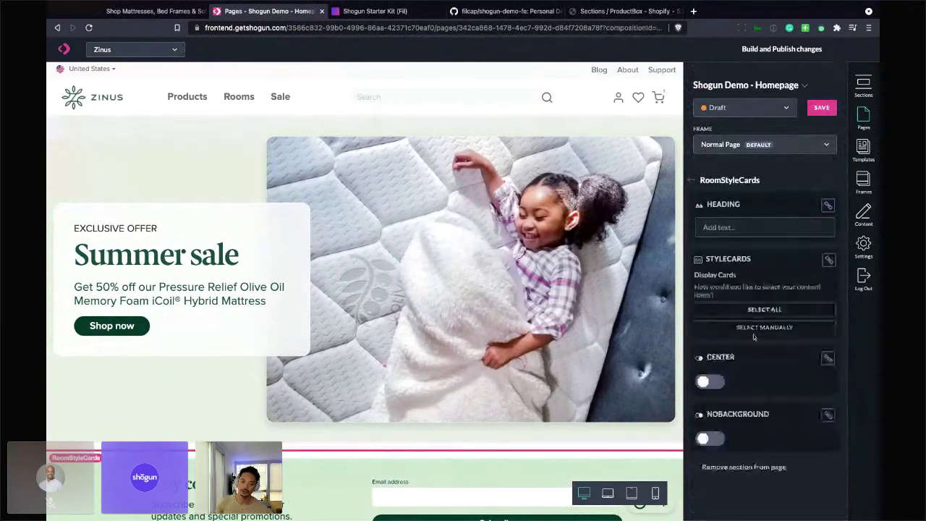
pyautogui.scroll(-1, 593, 294)
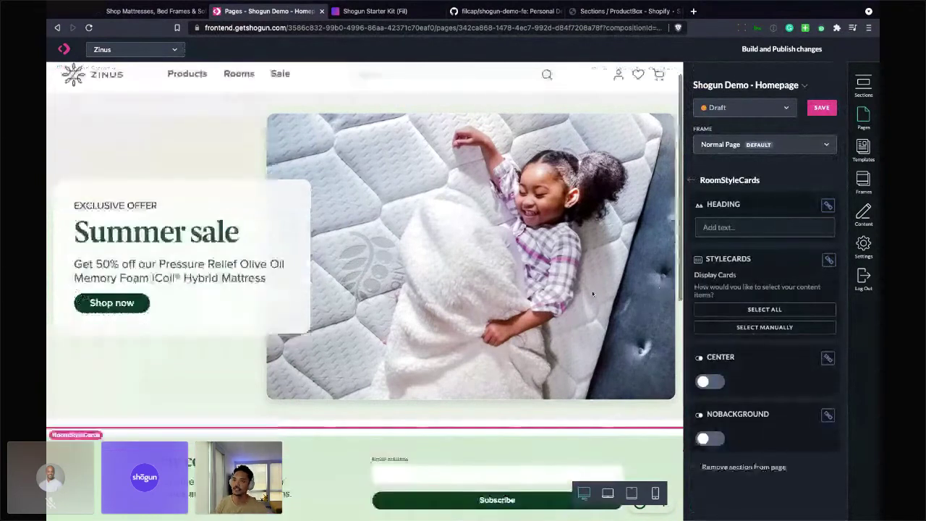
pyautogui.scroll(-1, 593, 293)
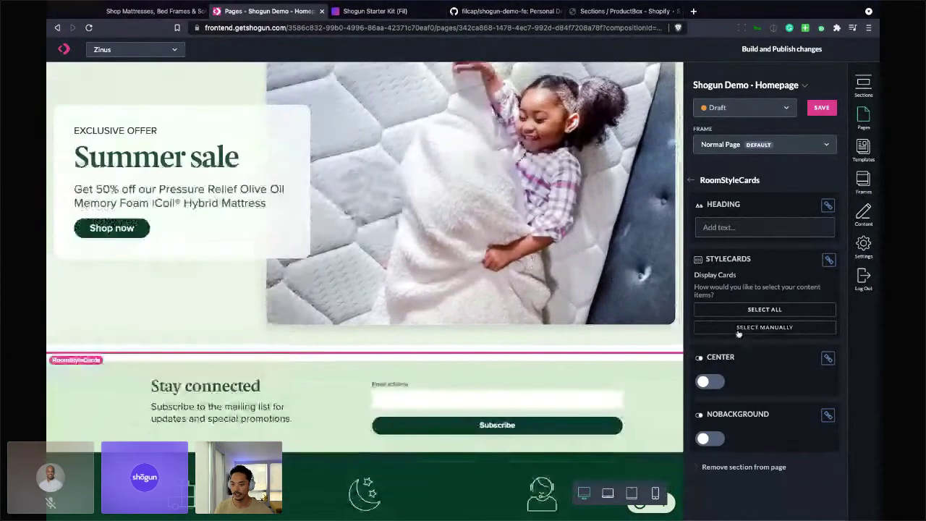
# Step: Add Bedroom, Outdoor and Adjustable style cards, then move Adjustable between Bedroom and Outdoor
pyautogui.click(738, 328)
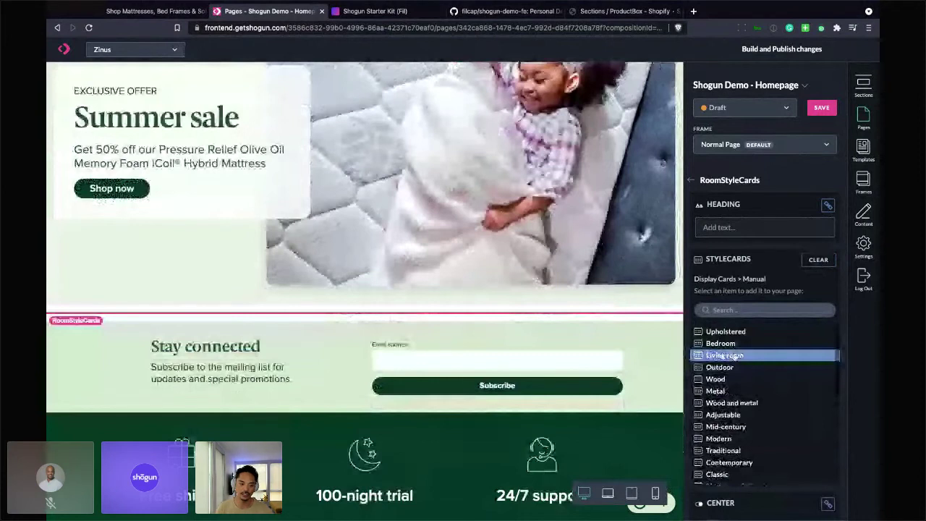
pyautogui.click(721, 343)
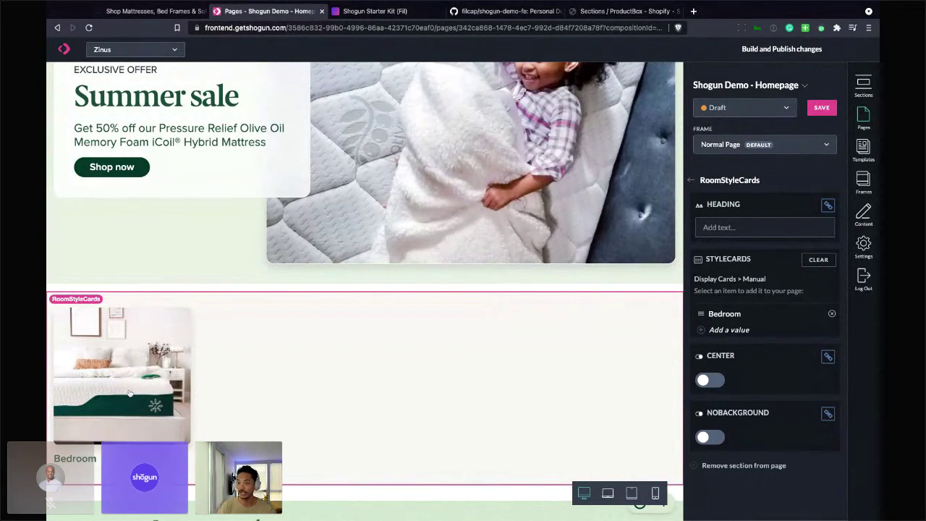
pyautogui.click(720, 330)
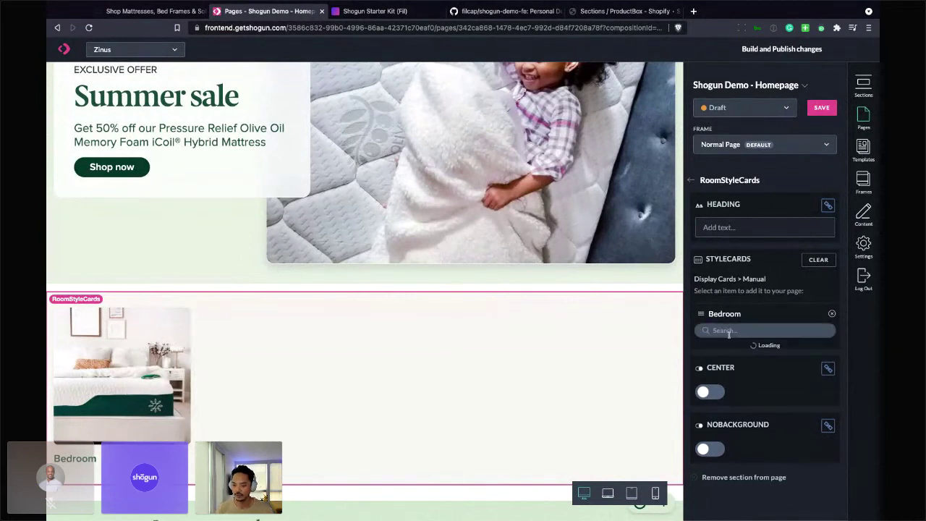
pyautogui.click(730, 388)
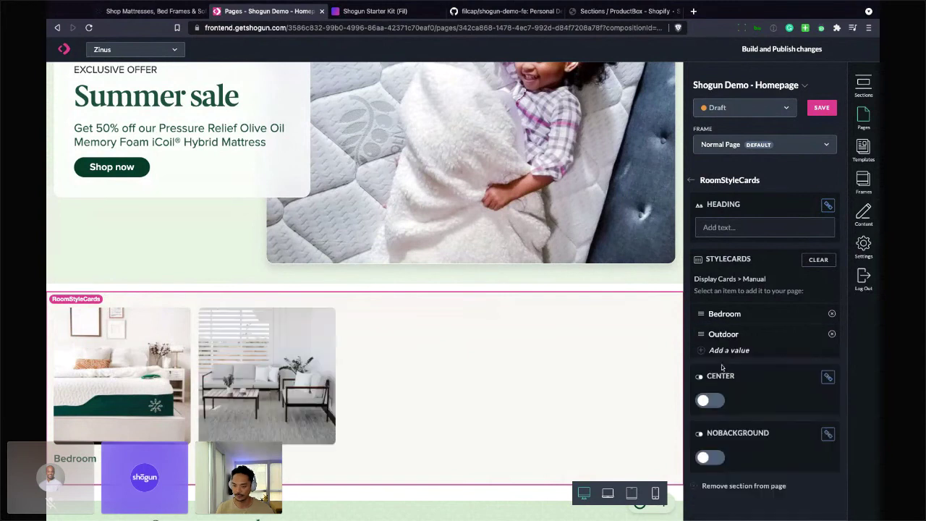
pyautogui.click(716, 351)
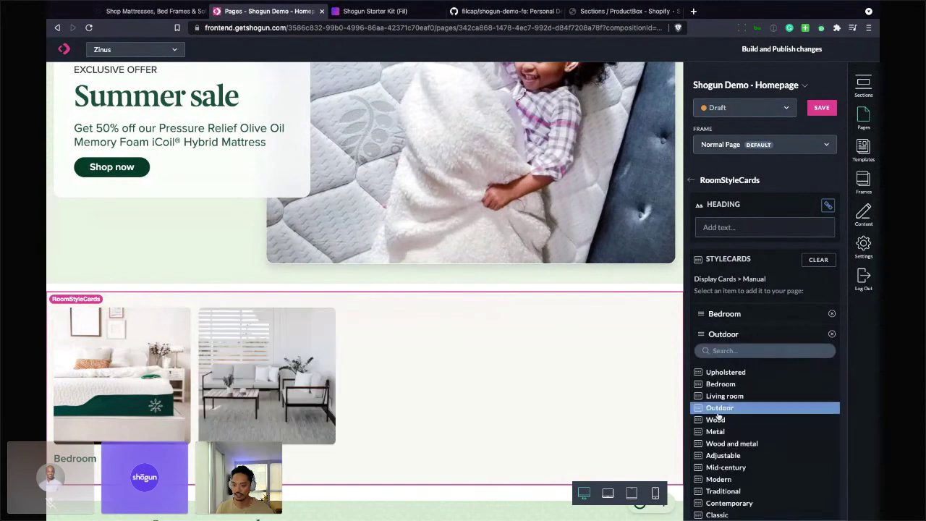
pyautogui.click(715, 456)
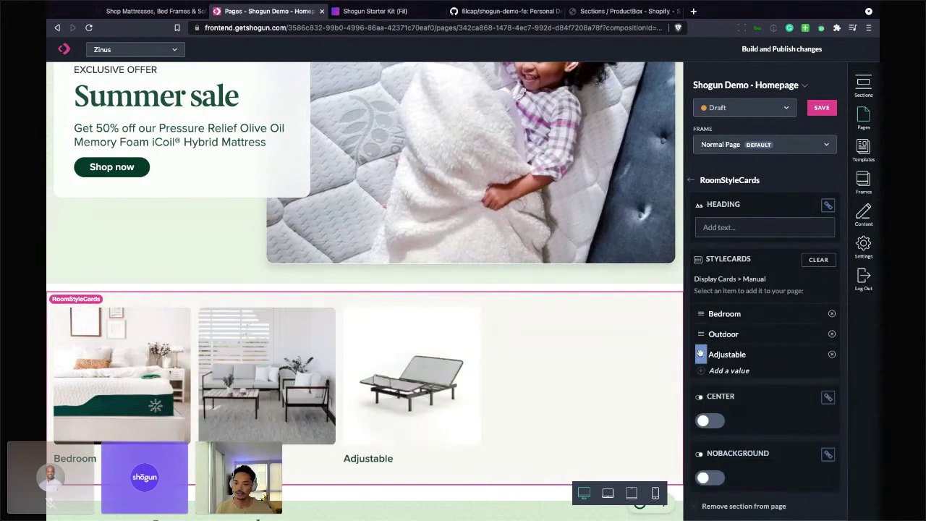
pyautogui.moveTo(706, 351); pyautogui.dragTo(714, 338)
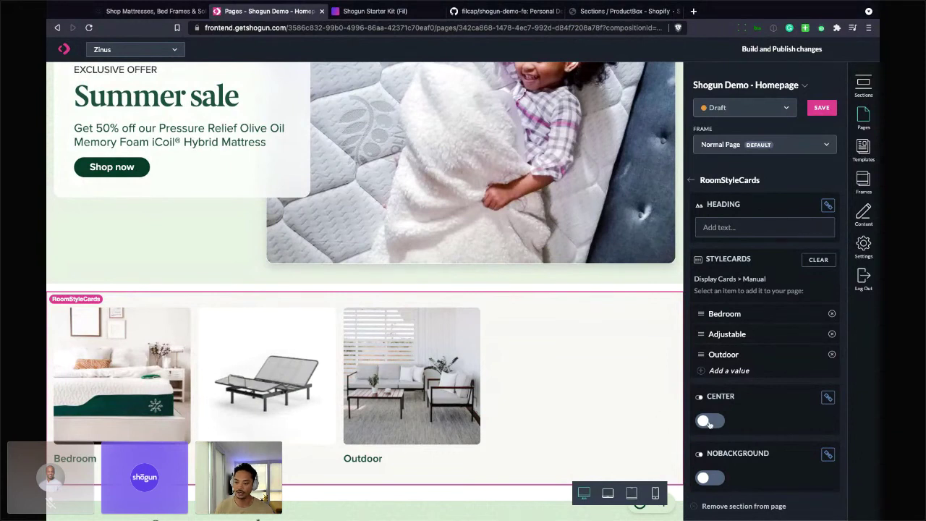
# Step: Compare the CENTER and NOBACKGROUND toggles, ending with CENTER on and NOBACKGROUND off
pyautogui.click(710, 424)
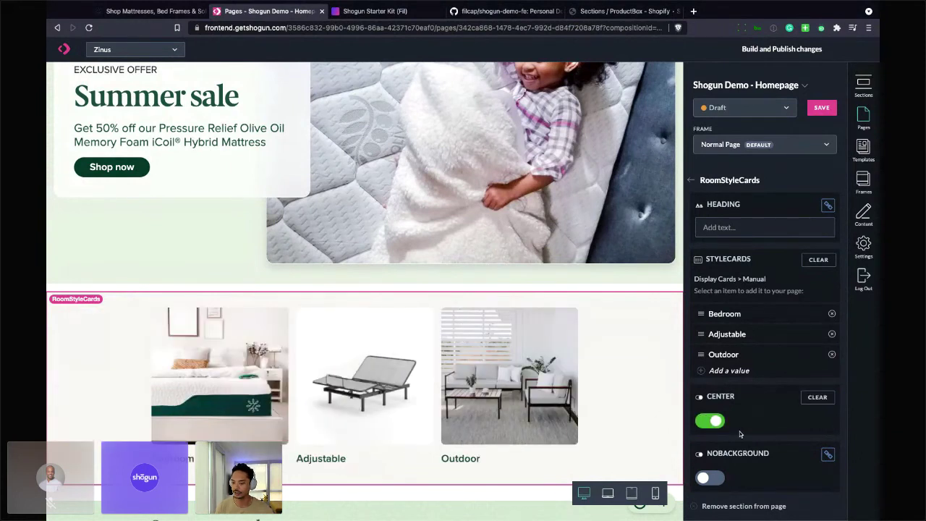
pyautogui.click(710, 421)
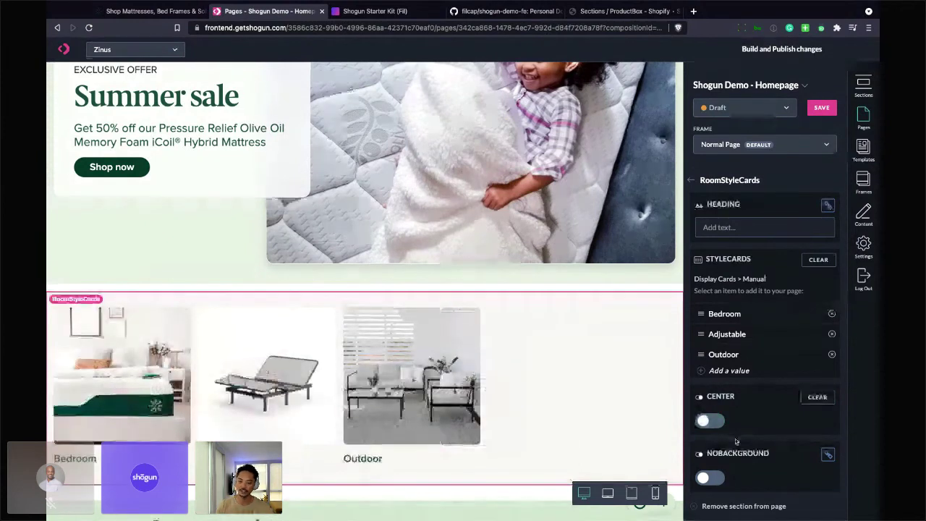
pyautogui.click(710, 479)
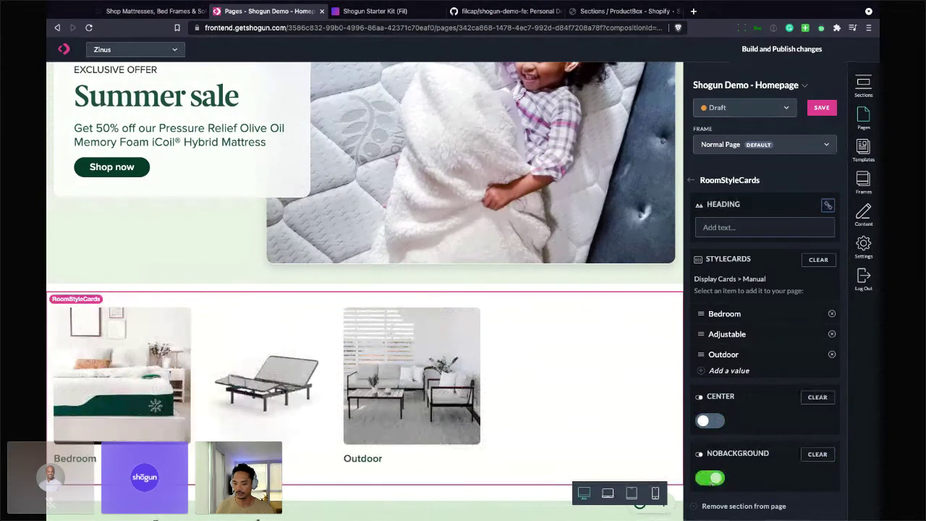
pyautogui.click(711, 479)
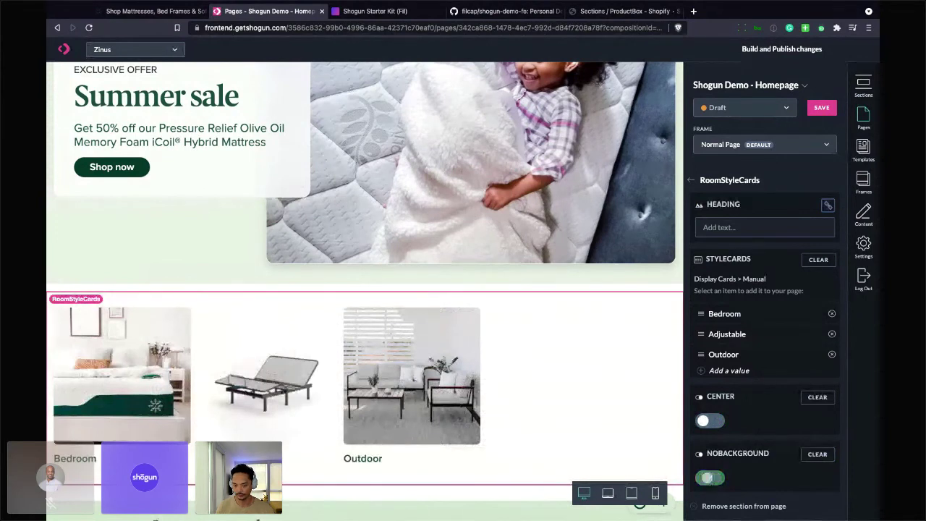
pyautogui.click(709, 421)
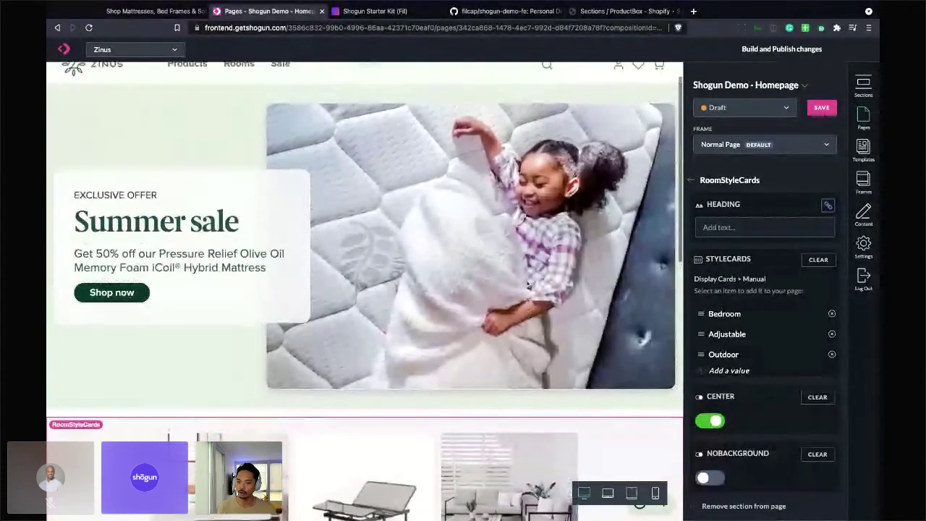
pyautogui.scroll(-2, 527, 275)
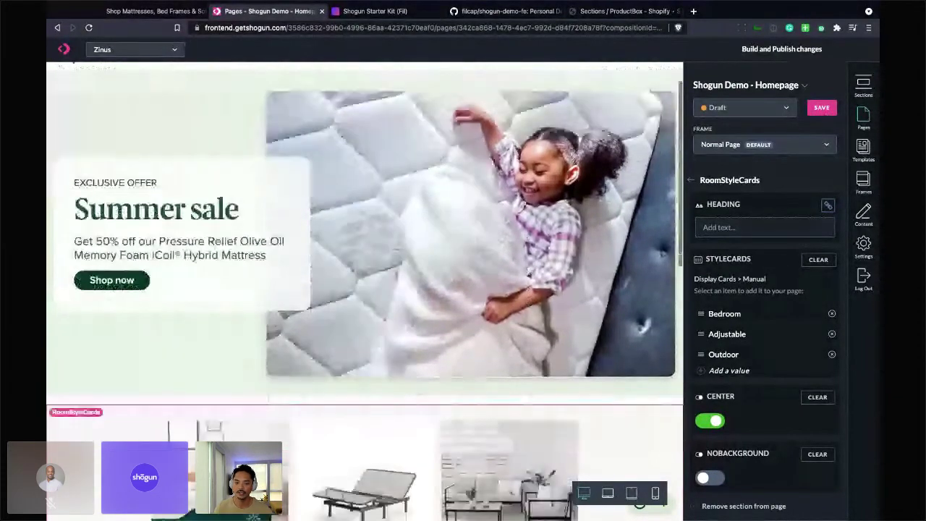
pyautogui.scroll(2, 527, 267)
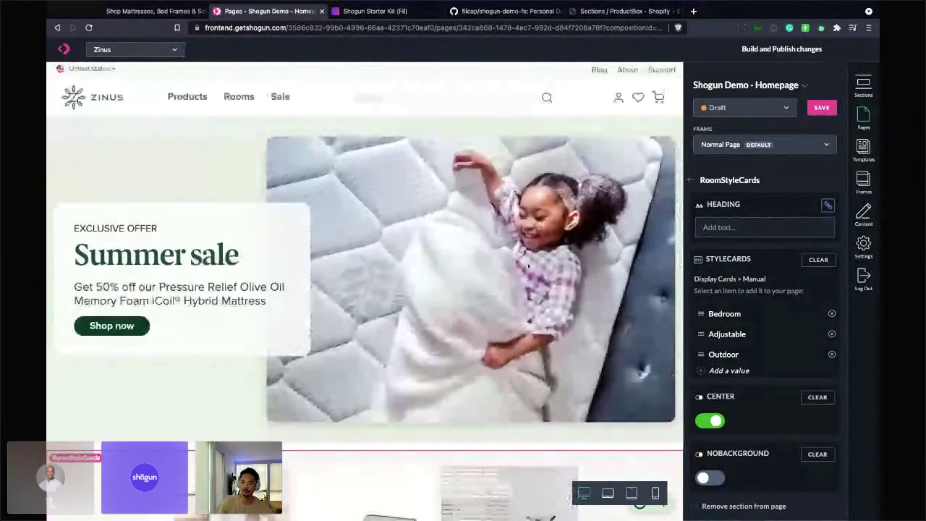
pyautogui.scroll(-3, 528, 266)
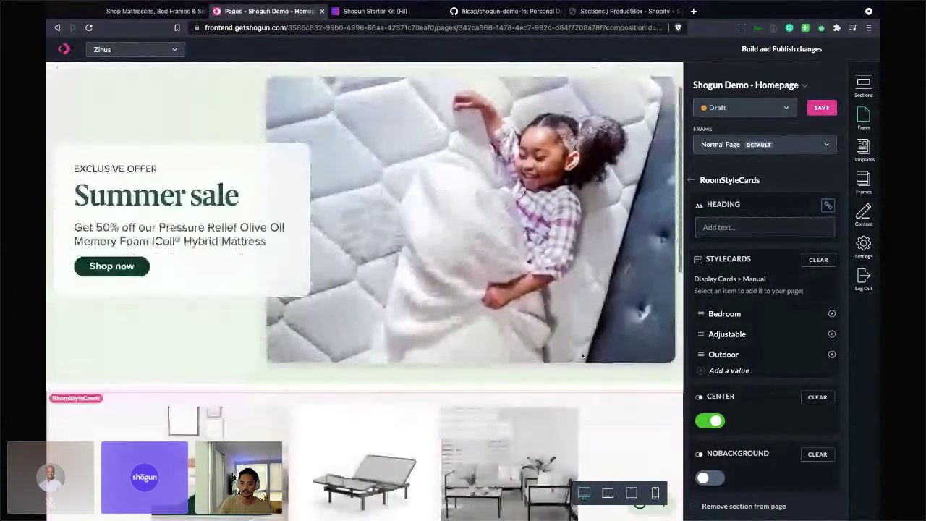
pyautogui.click(607, 495)
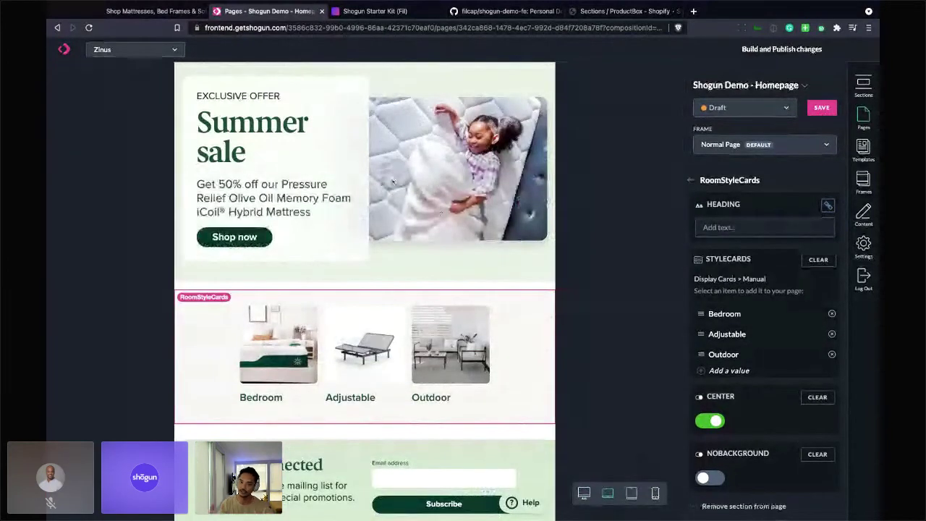
pyautogui.click(632, 493)
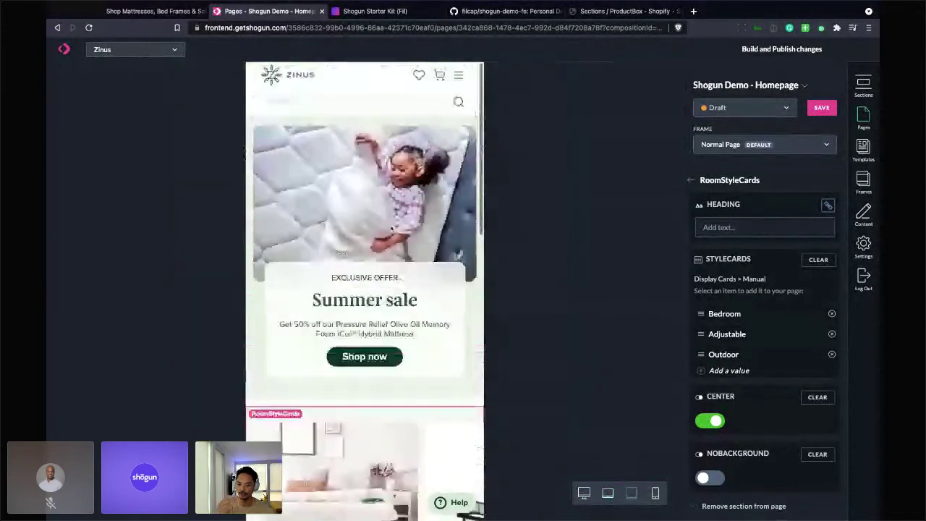
pyautogui.click(655, 494)
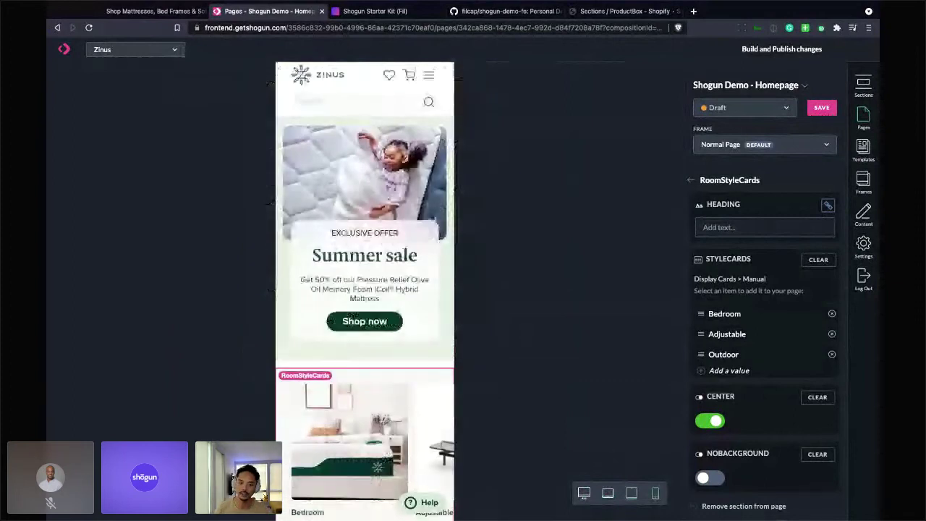
pyautogui.scroll(-3, 362, 269)
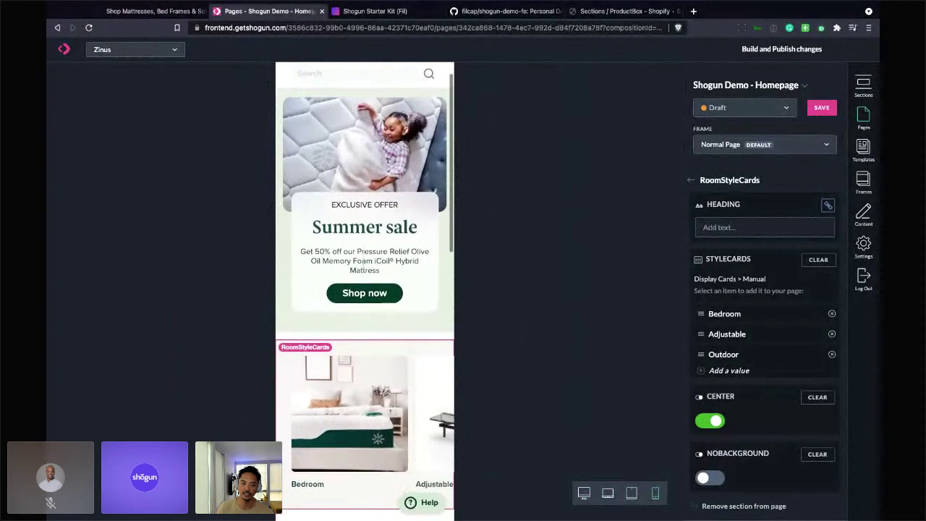
pyautogui.scroll(-5, 364, 267)
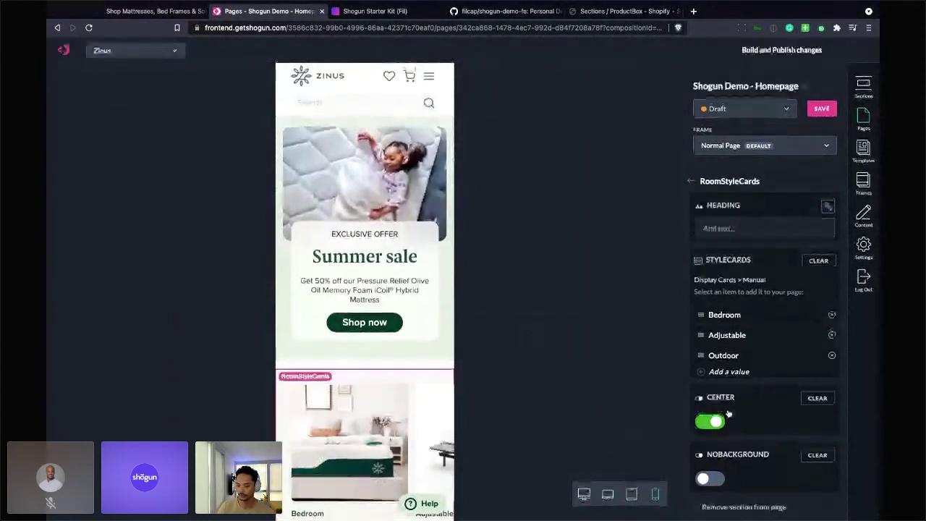
pyautogui.click(584, 493)
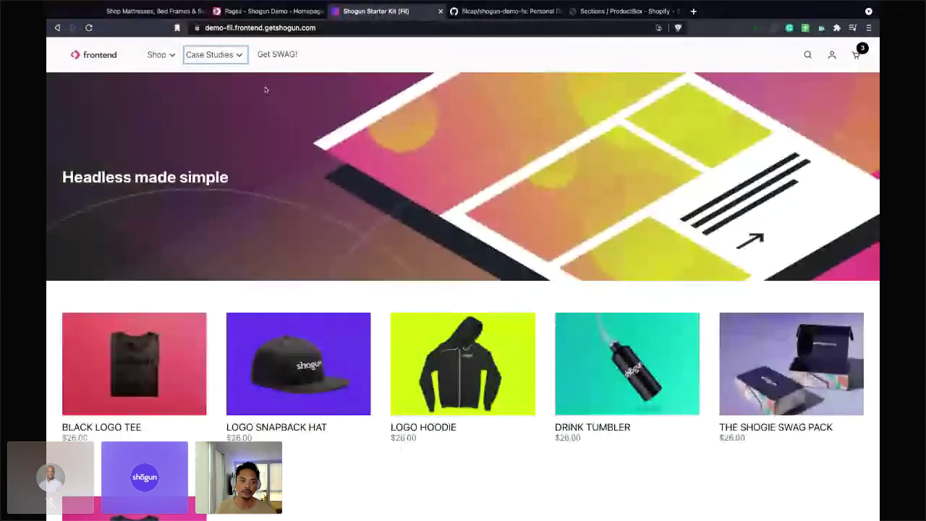
# Step: Browse the storefront's Case Studies links and Shop categories menus
pyautogui.click(235, 58)
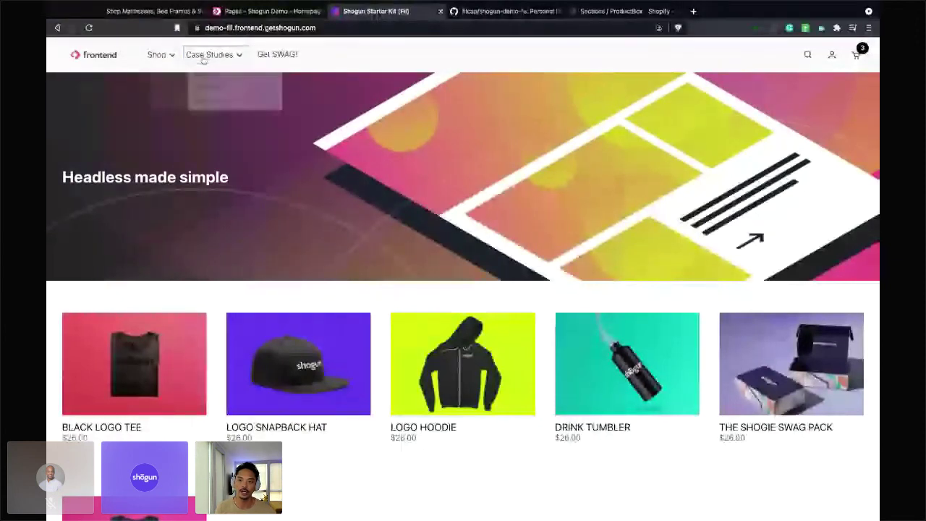
pyautogui.press('Escape')
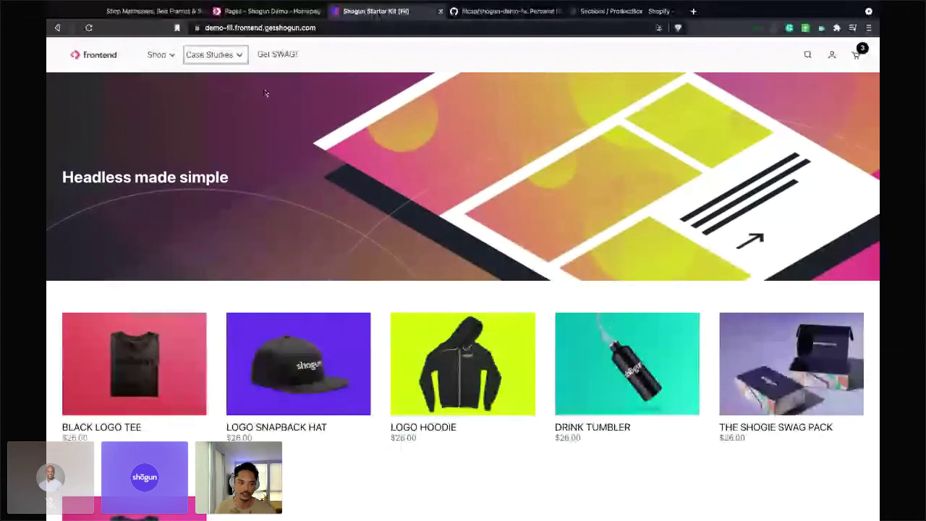
pyautogui.click(161, 56)
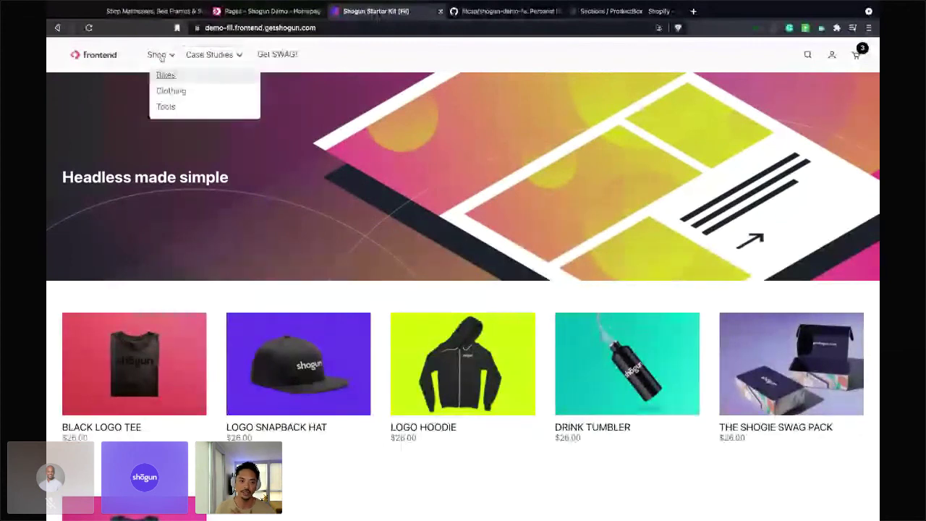
pyautogui.scroll(-1, 304, 188)
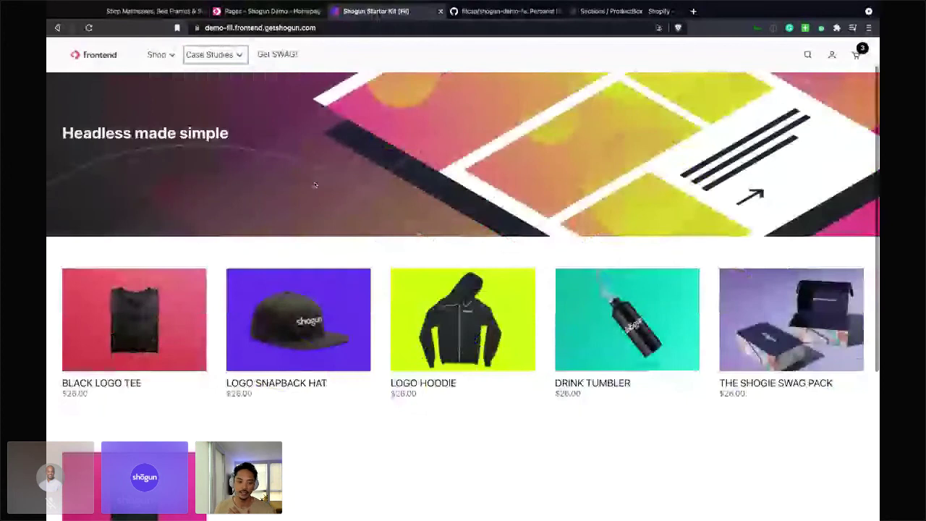
pyautogui.scroll(1, 314, 185)
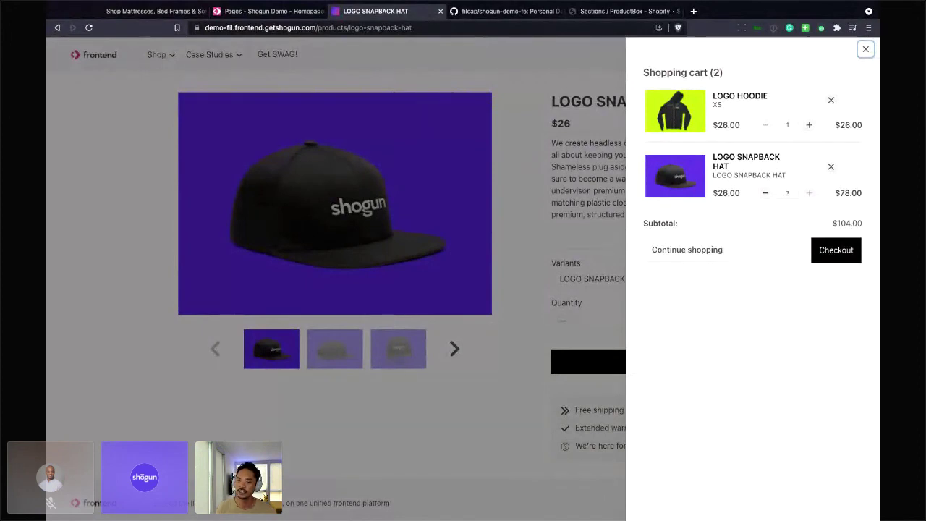
# Step: Close the cart drawer and search the storefront for 'logo'
pyautogui.click(533, 189)
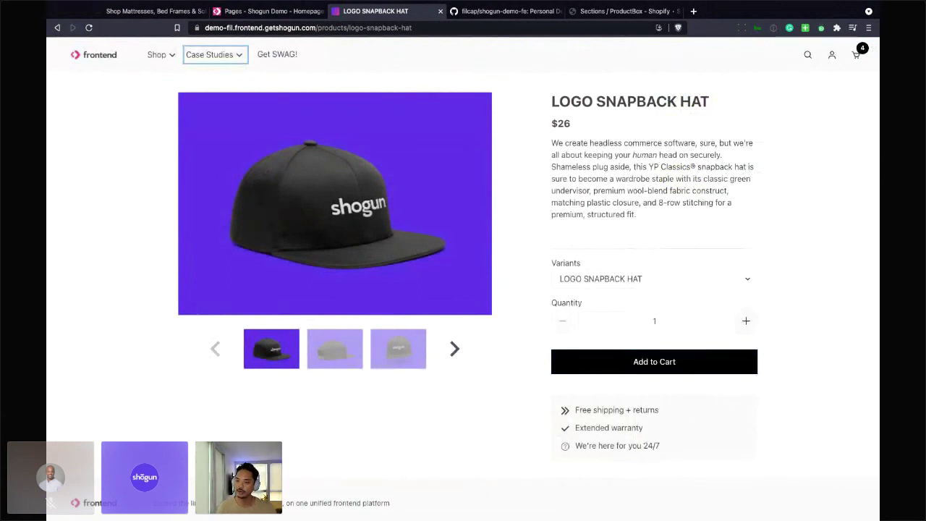
pyautogui.click(807, 55)
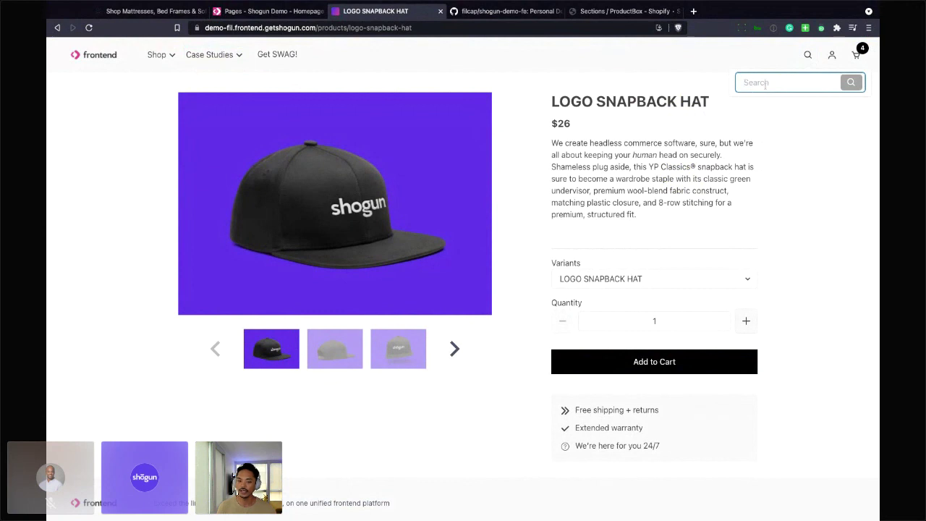
pyautogui.write('logo')
pyautogui.press('Return')
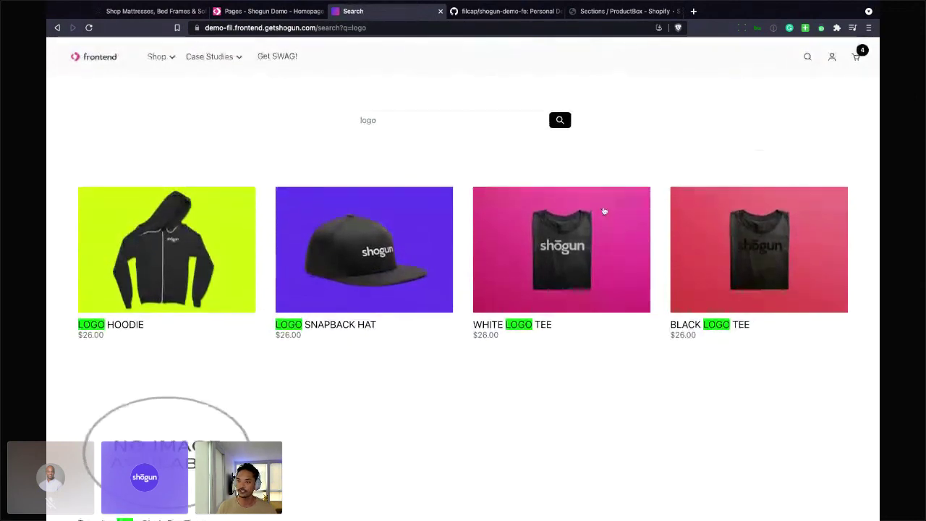
# Step: From the account page, open the order history and the $104.00 order's details
pyautogui.click(831, 59)
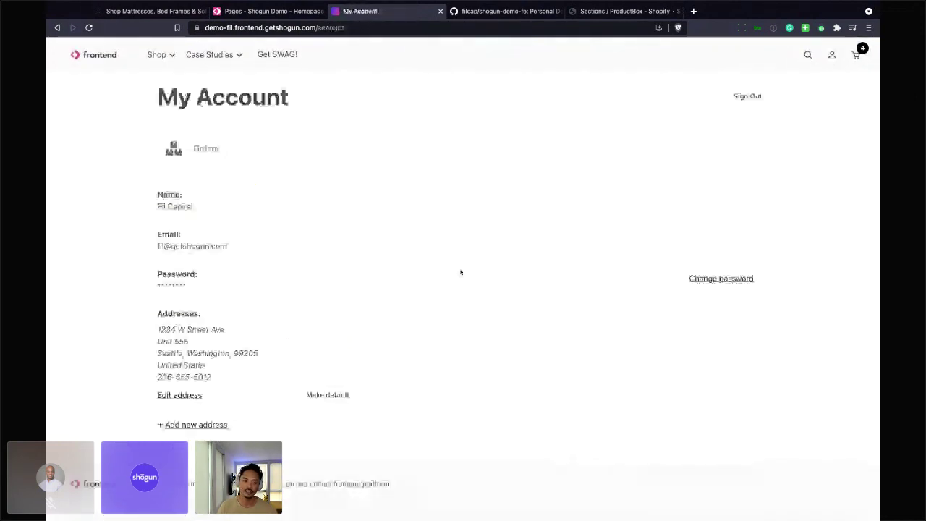
pyautogui.moveTo(157, 190); pyautogui.dragTo(226, 366)
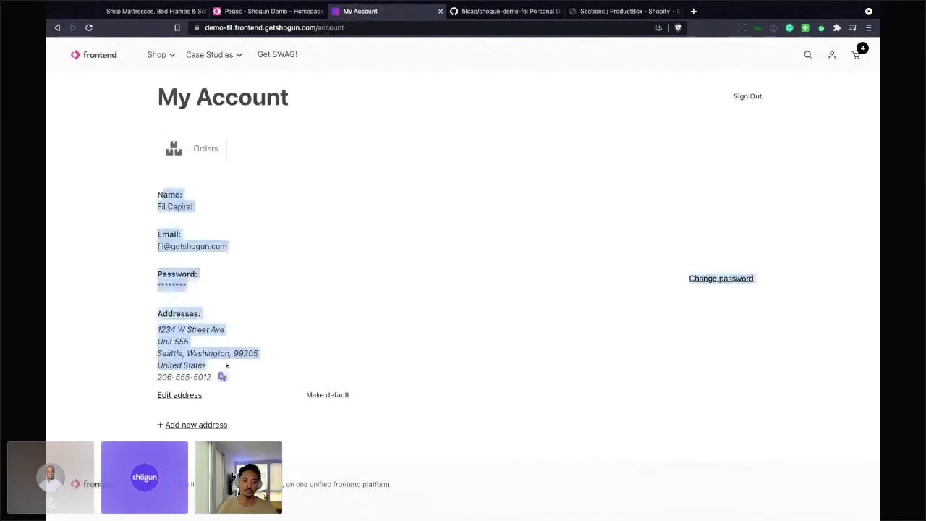
pyautogui.click(243, 240)
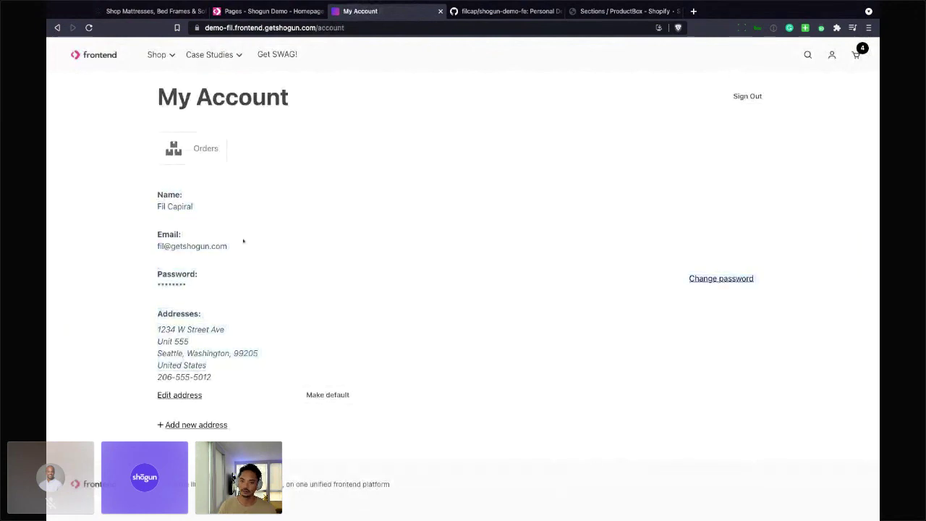
pyautogui.click(206, 162)
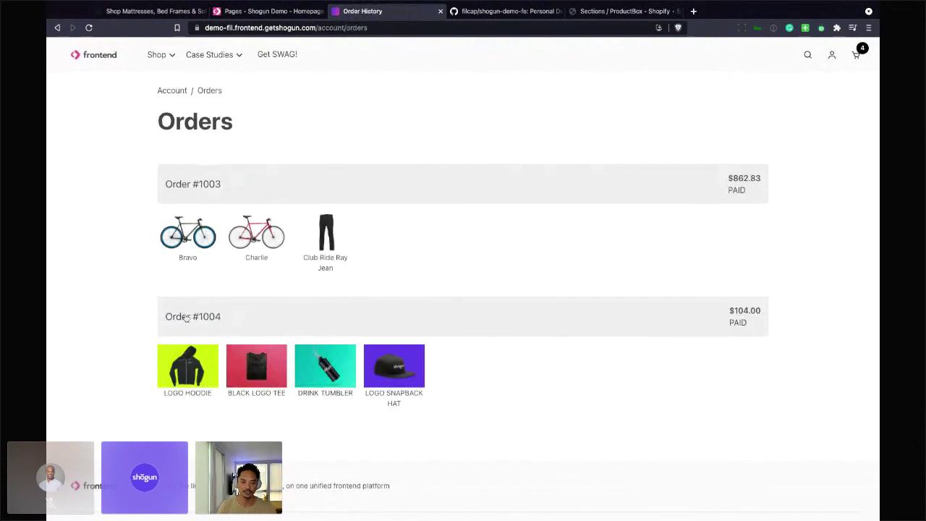
pyautogui.click(187, 319)
pyautogui.scroll(-3, 398, 294)
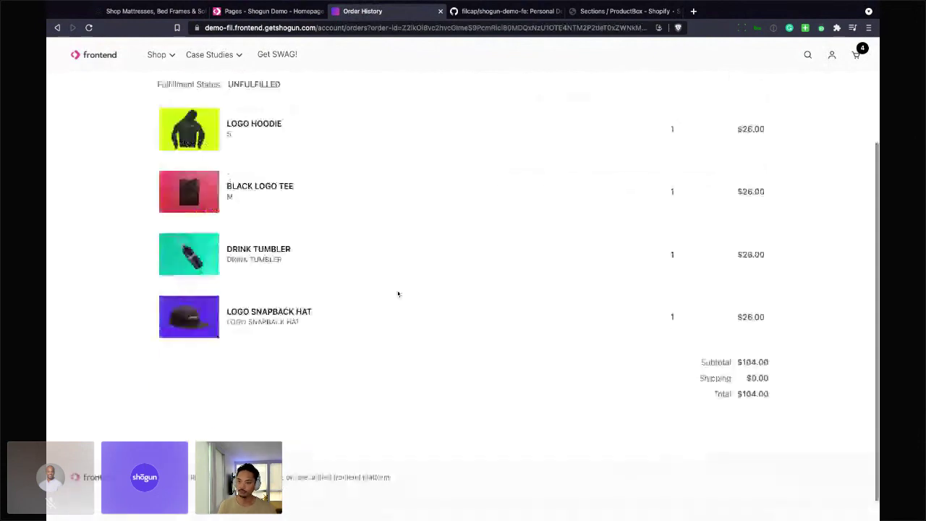
pyautogui.scroll(3, 398, 294)
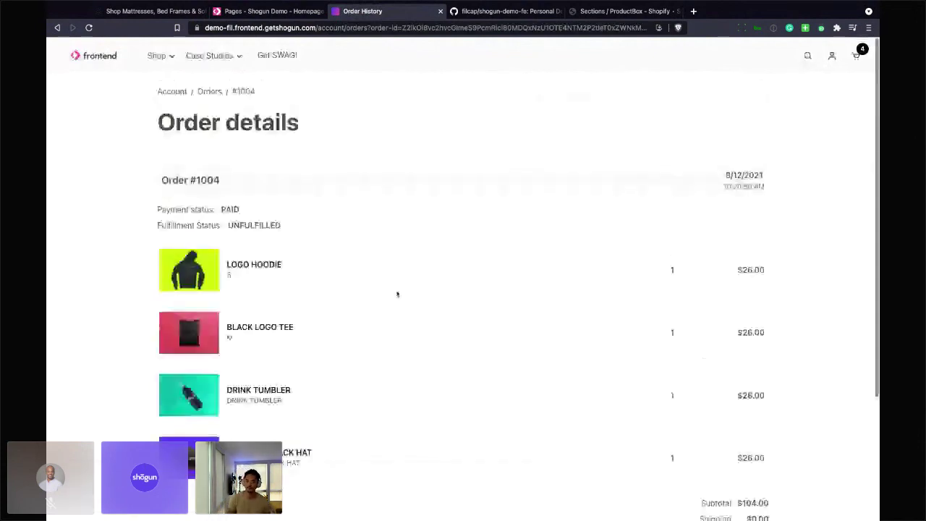